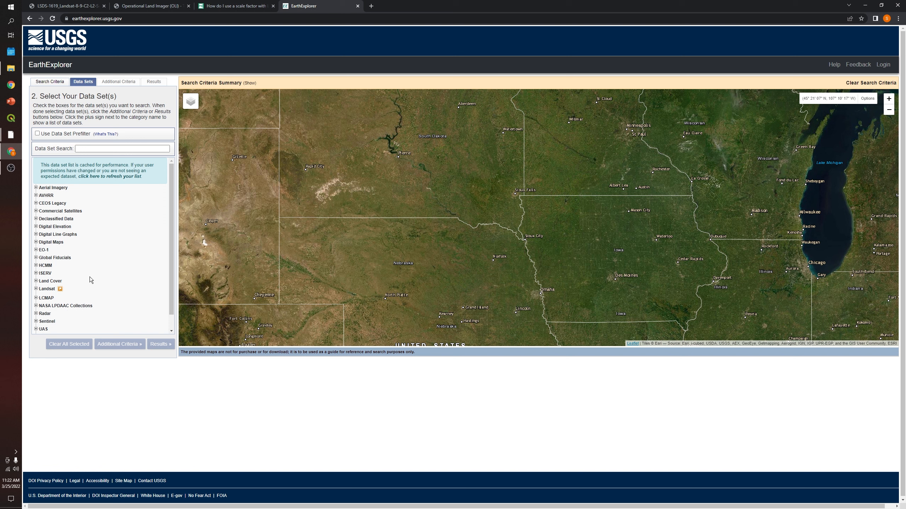
- Return to the search criteria and sign in to the USGS account with the prefilled credentials
scroll(89, 253, "down", 1)
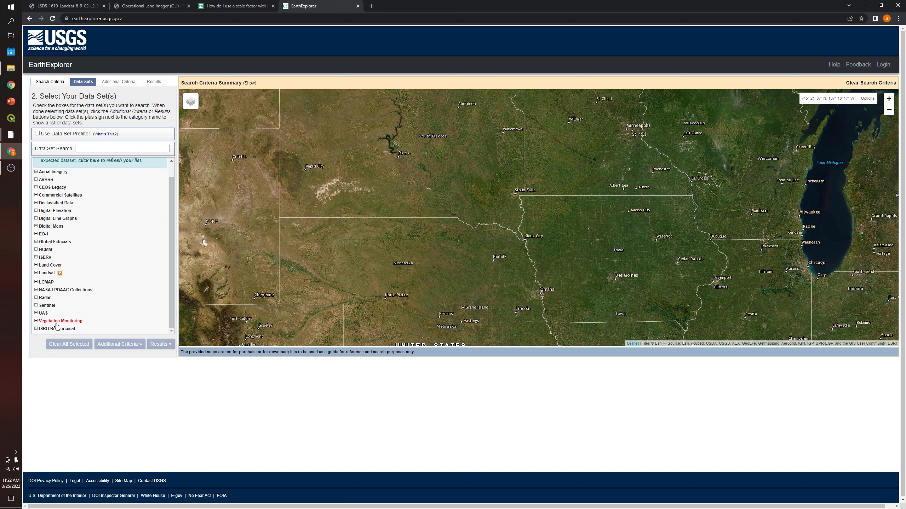
scroll(118, 235, "up", 1)
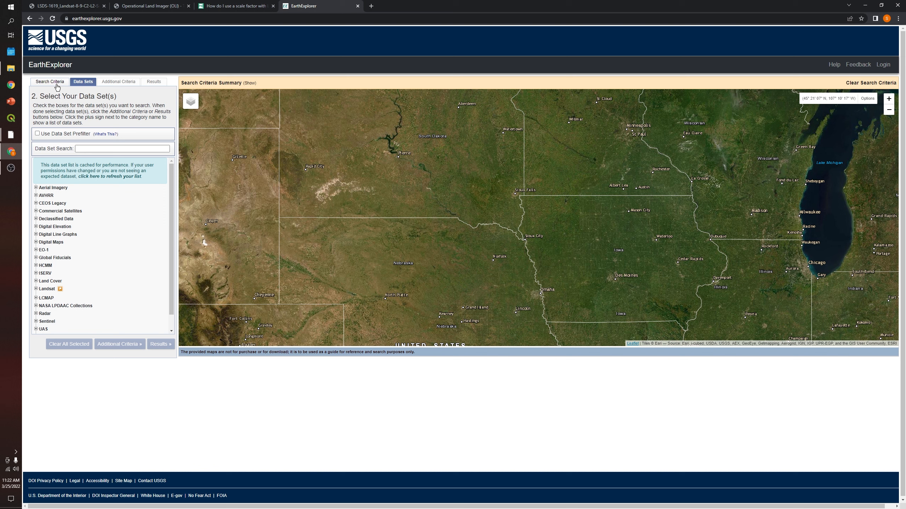
left_click(56, 85)
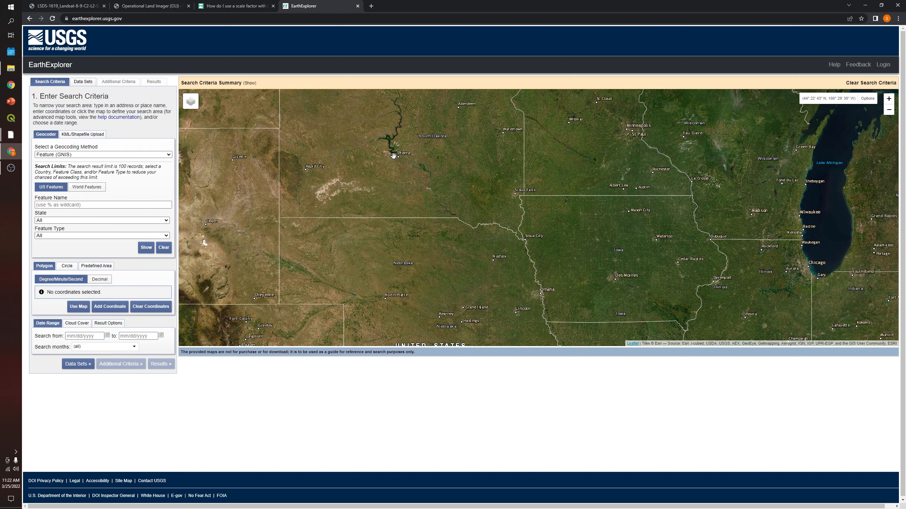
left_click(882, 66)
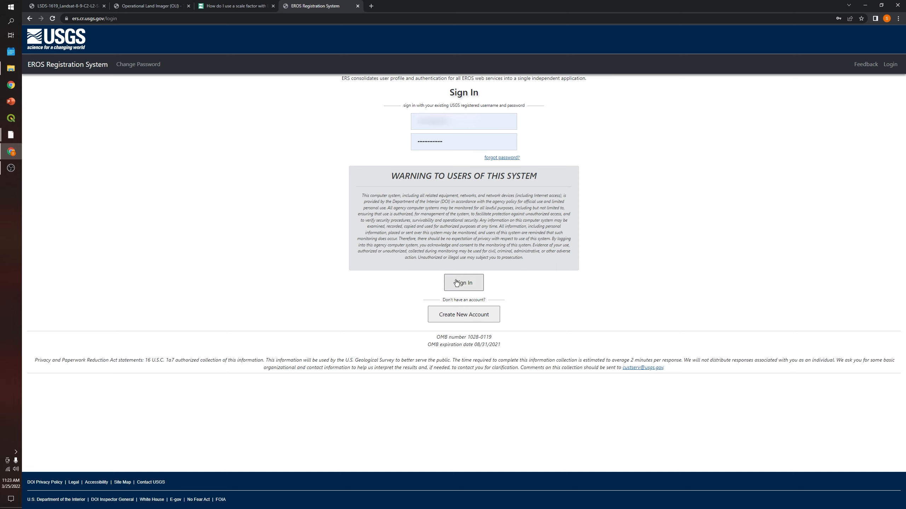
left_click(467, 286)
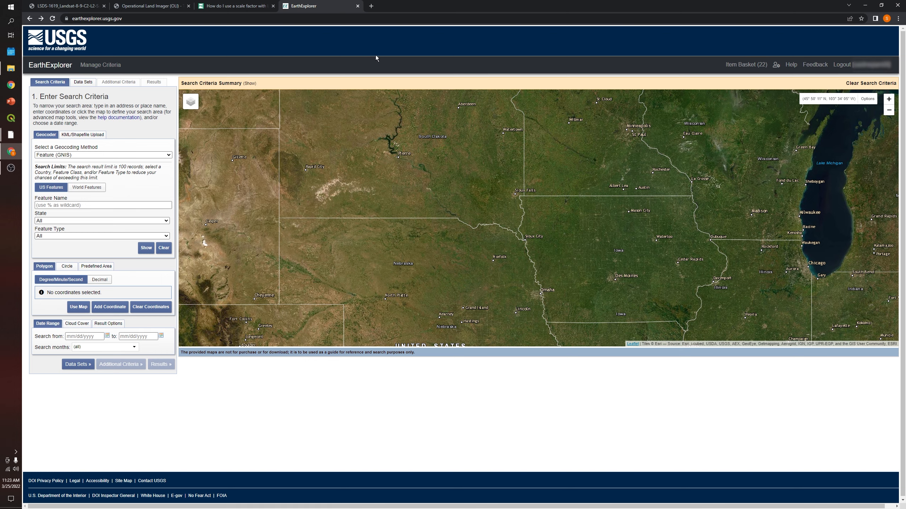
- Create a search polygon from the map extent covering Manhattan and Queens in New York
scroll(674, 206, "down", 2)
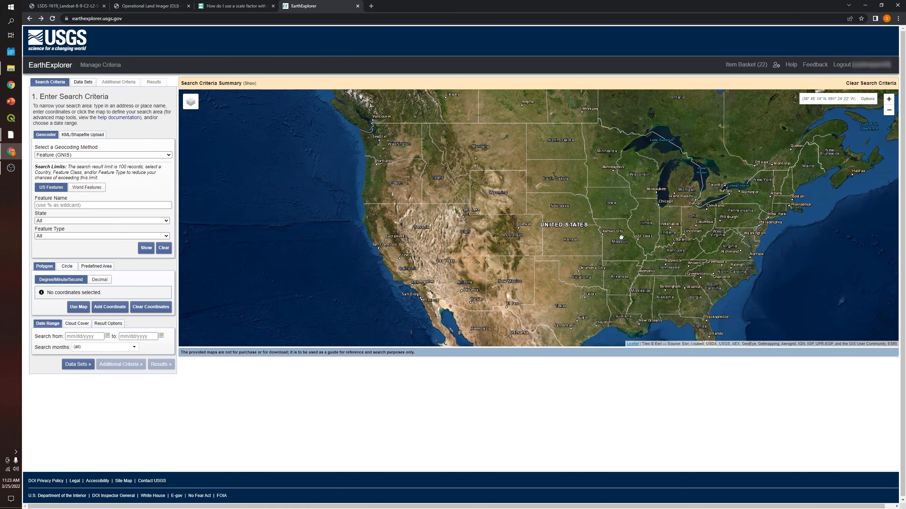
scroll(591, 172, "up", 2)
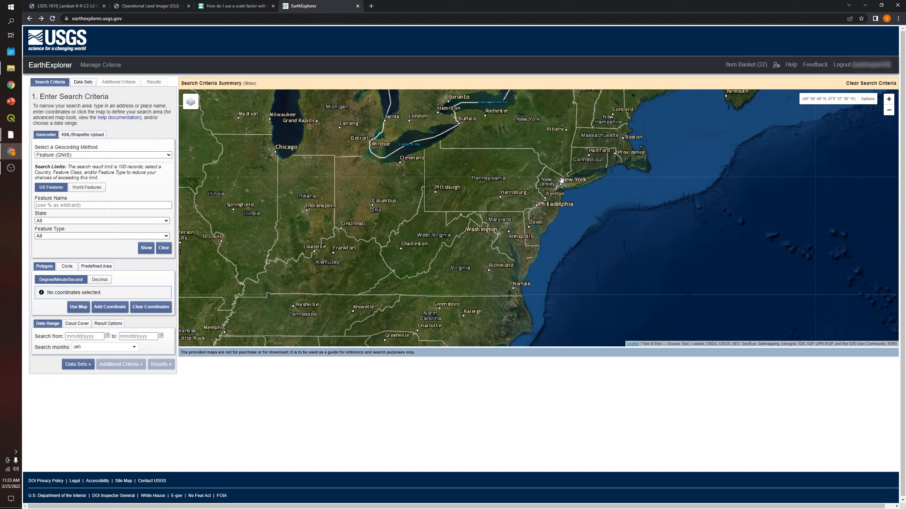
scroll(570, 178, "up", 3)
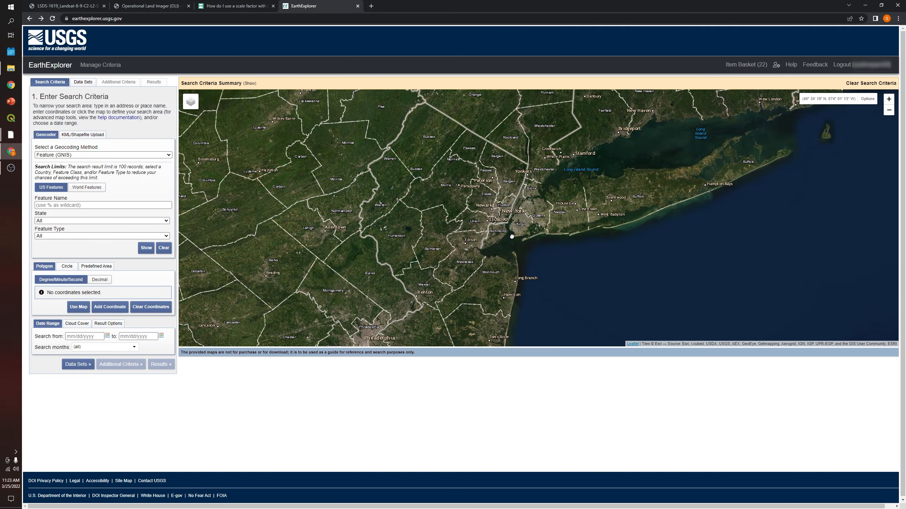
scroll(523, 232, "up", 2)
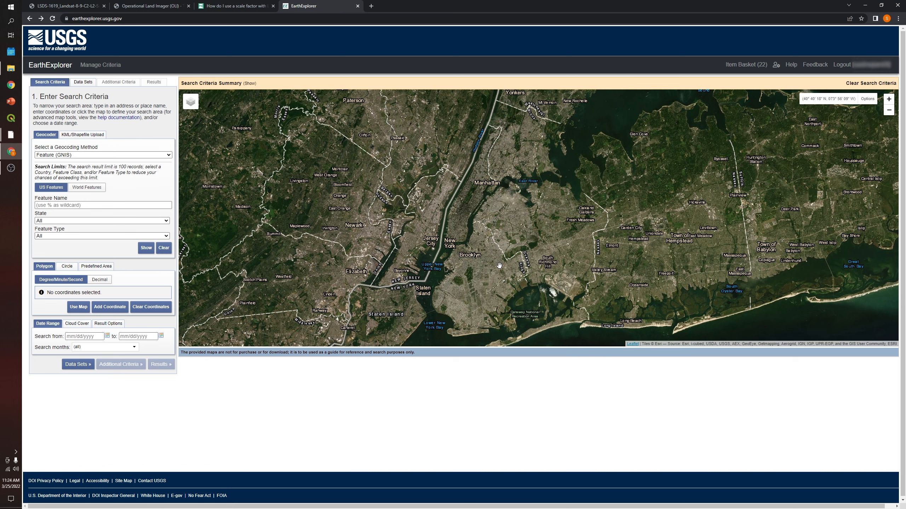
scroll(526, 218, "up", 2)
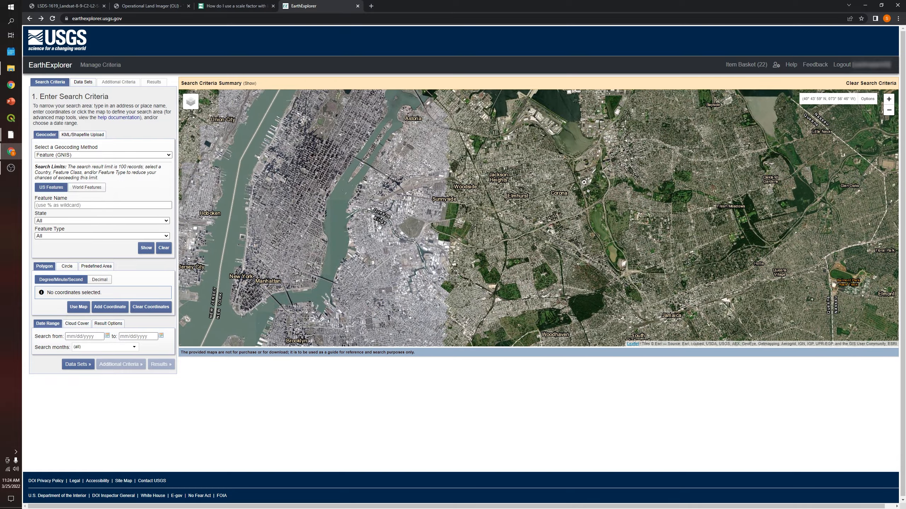
scroll(311, 246, "down", 1)
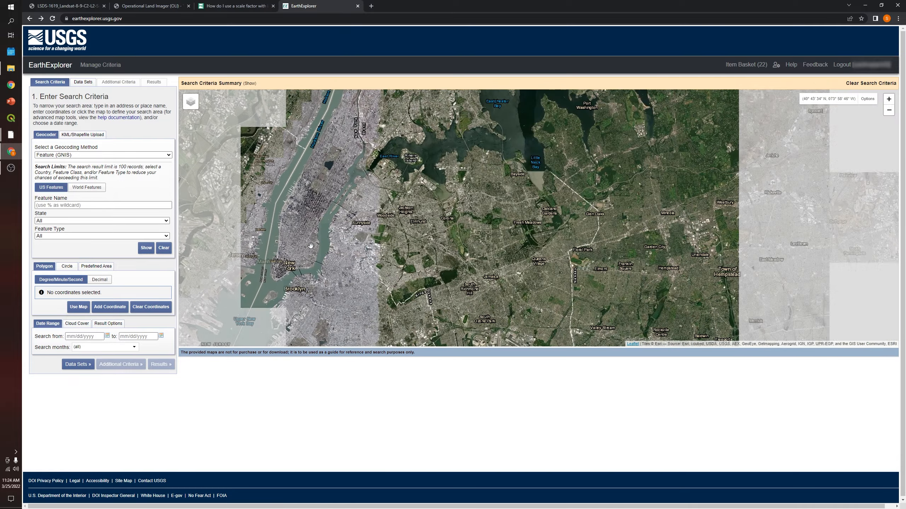
scroll(311, 246, "up", 1)
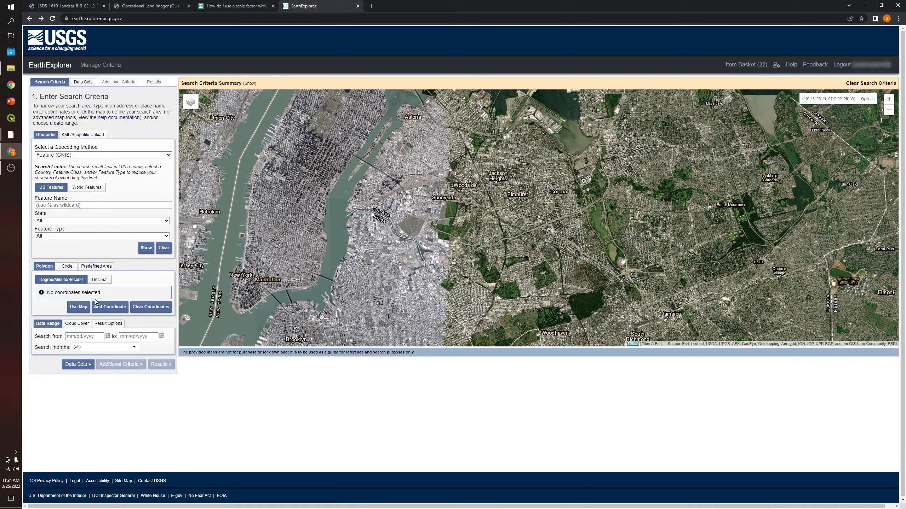
left_click(78, 307)
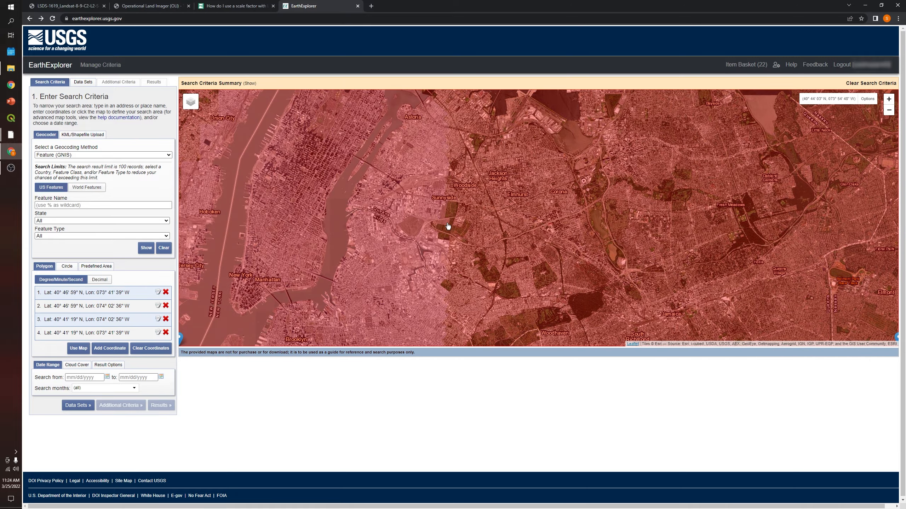
- Reshape the search polygon into a tall quadrilateral over New York, about 40°37' to 40°50' N and 73°50' to 73°58' W
scroll(446, 229, "down", 2)
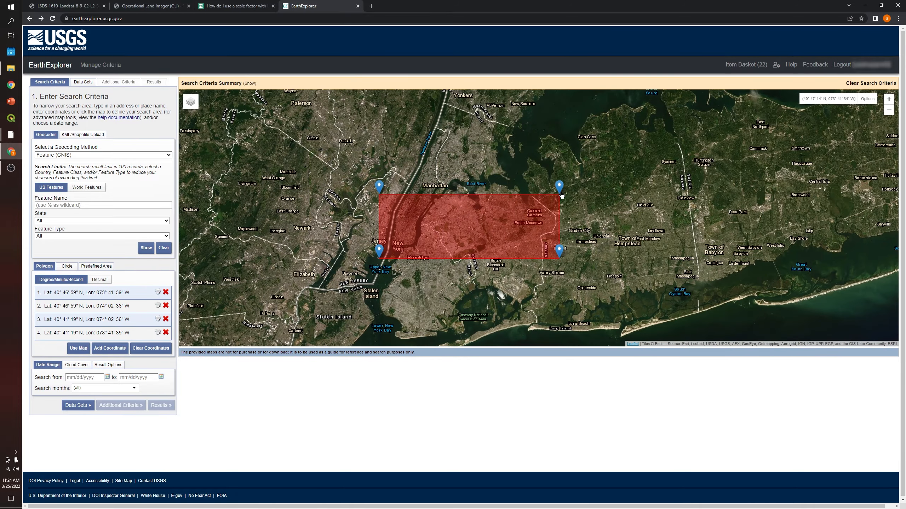
left_click_drag(559, 186, 486, 147)
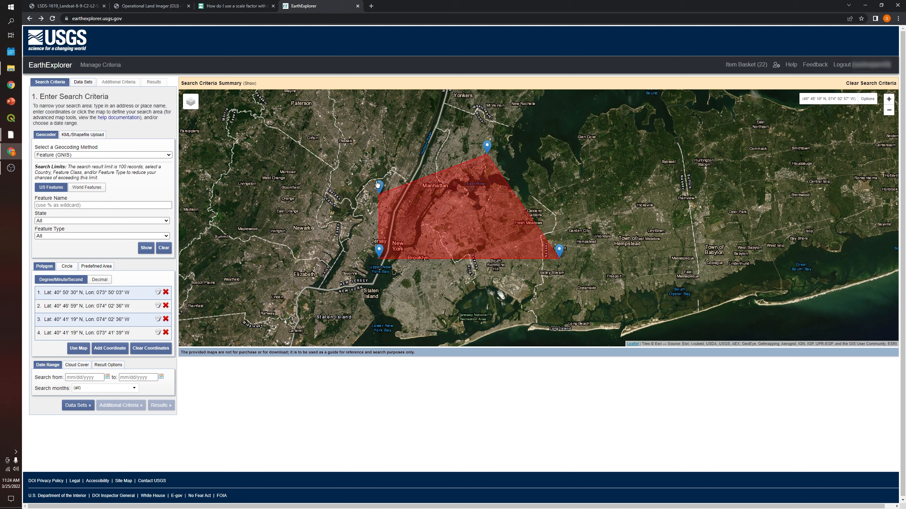
mouse_move(379, 186)
left_mouse_down()
mouse_move(400, 152)
mouse_move(423, 148)
left_mouse_up()
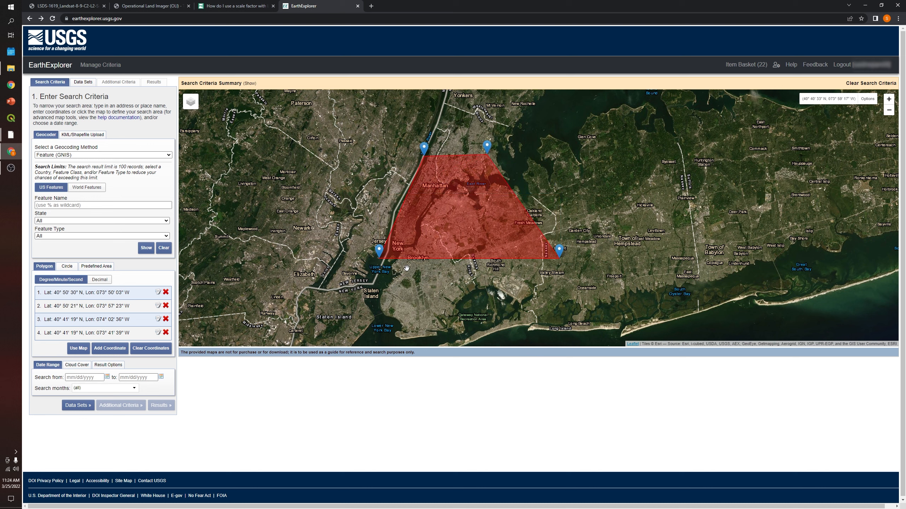
mouse_move(381, 256)
left_mouse_down()
mouse_move(417, 287)
mouse_move(416, 305)
left_mouse_up()
left_click_drag(562, 254, 489, 299)
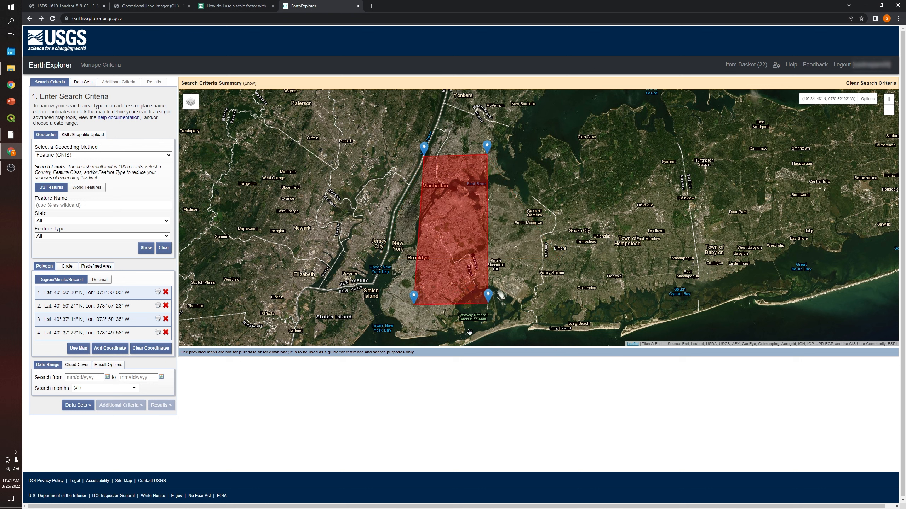
left_click_drag(427, 151, 425, 149)
- Set the start of the search date range to 06/06/2021
left_click(107, 377)
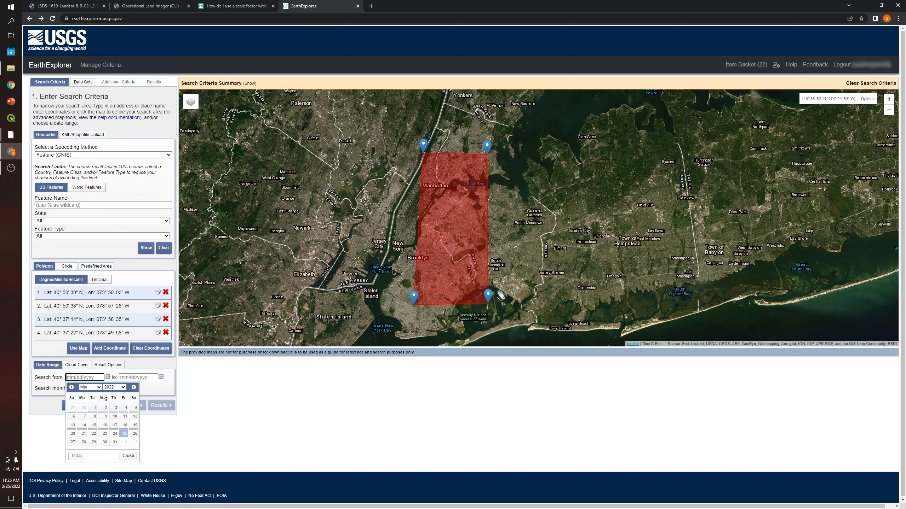
left_click(95, 388)
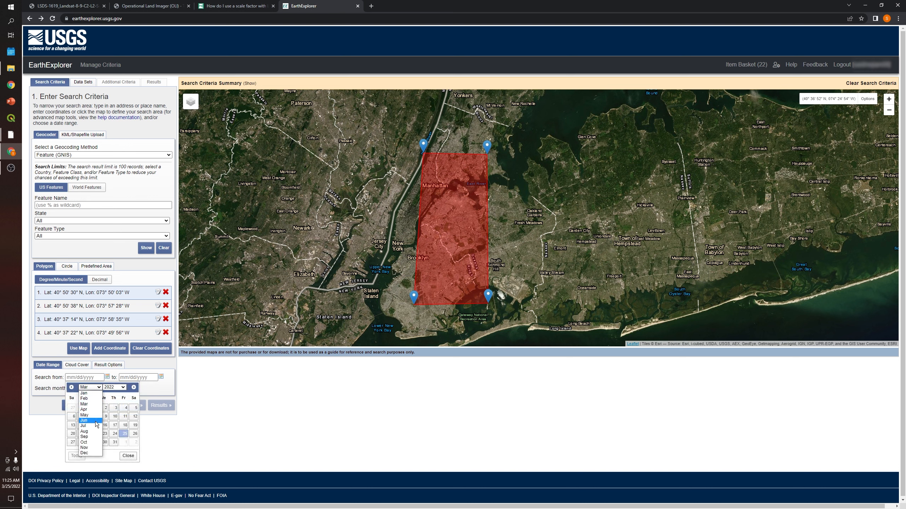
left_click(95, 422)
left_click(114, 388)
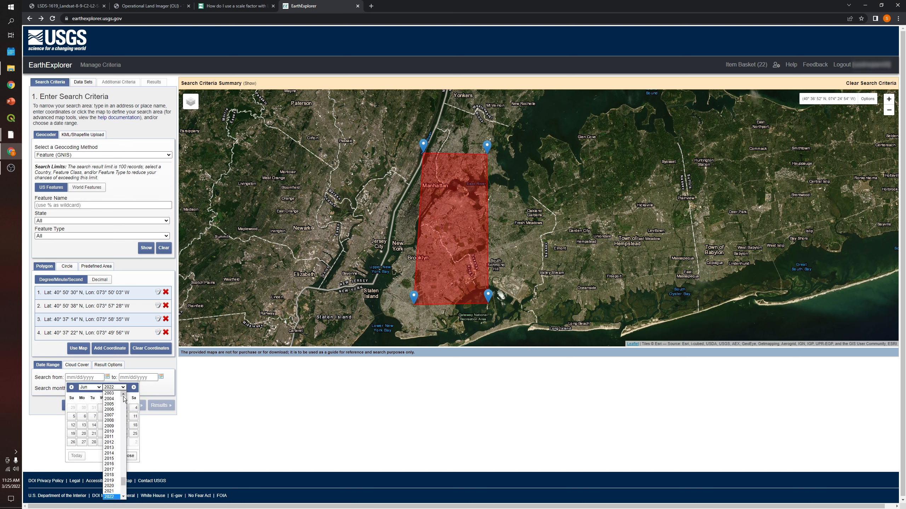
left_click(112, 493)
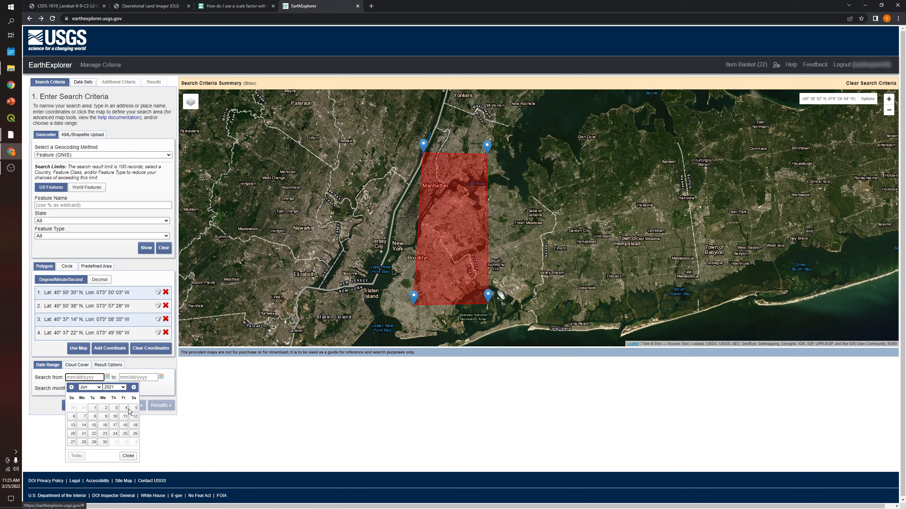
left_click(73, 416)
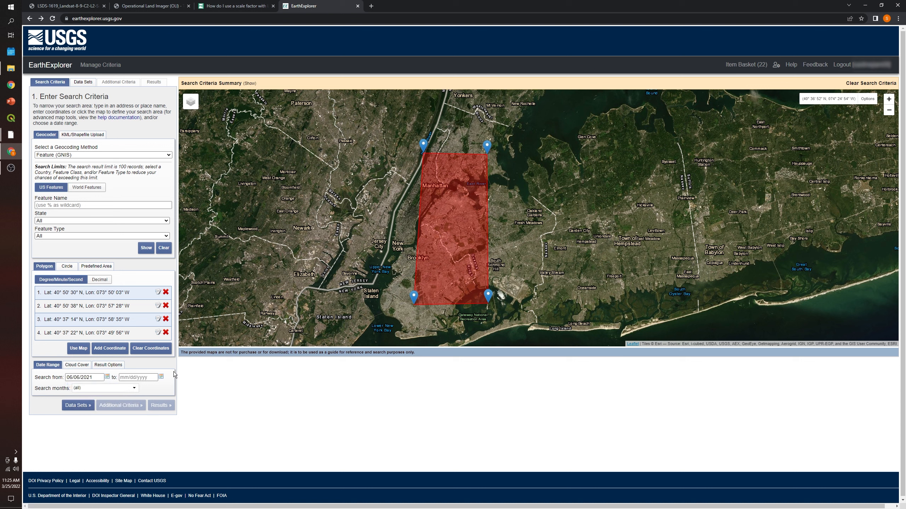
- Set the end of the search date range to 06/20/2021
left_click(161, 378)
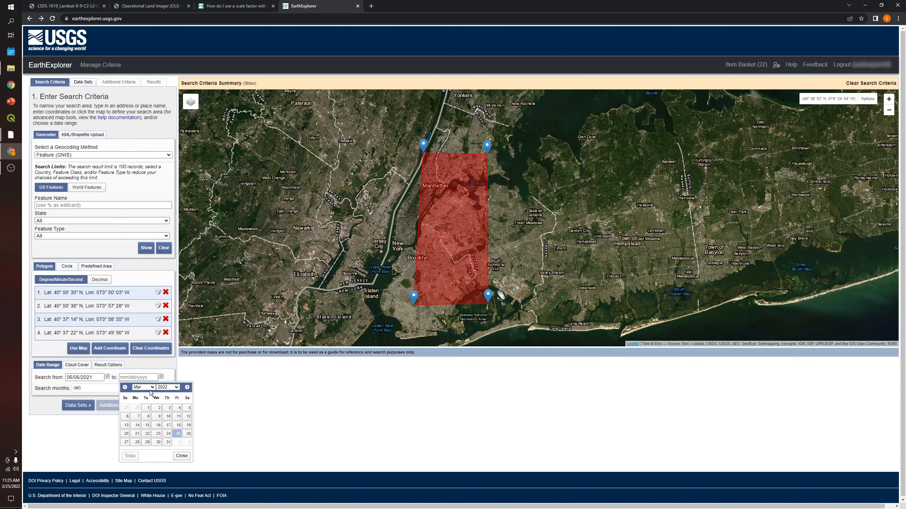
left_click(143, 387)
left_click(142, 423)
left_click(179, 388)
left_click(163, 393)
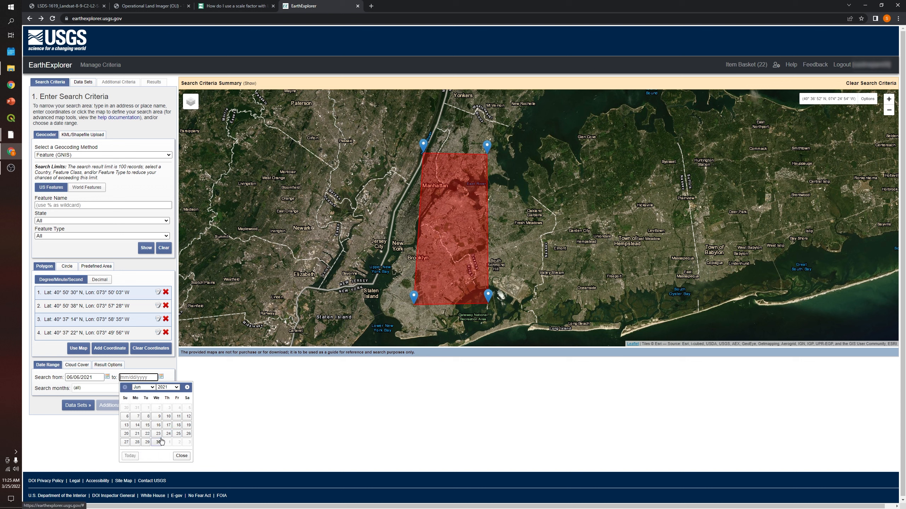
left_click(126, 434)
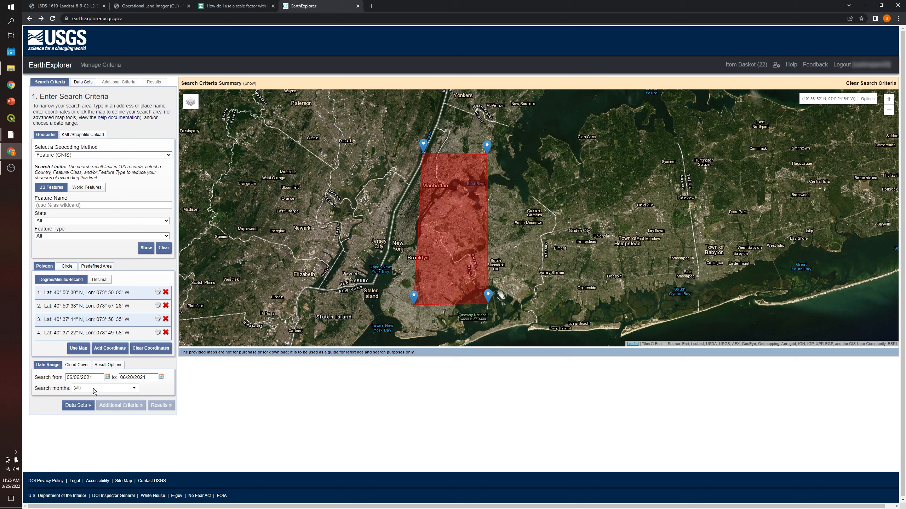
left_click(94, 389)
scroll(96, 409, "down", 3)
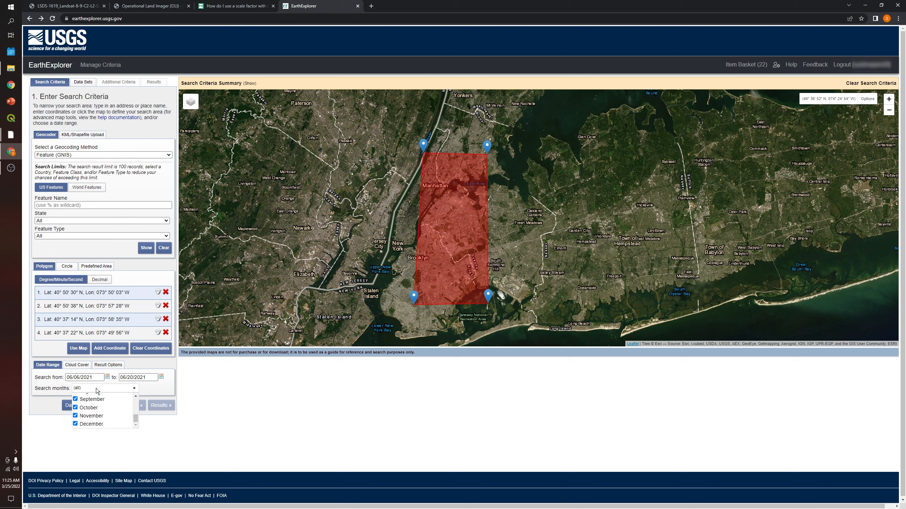
left_click(96, 388)
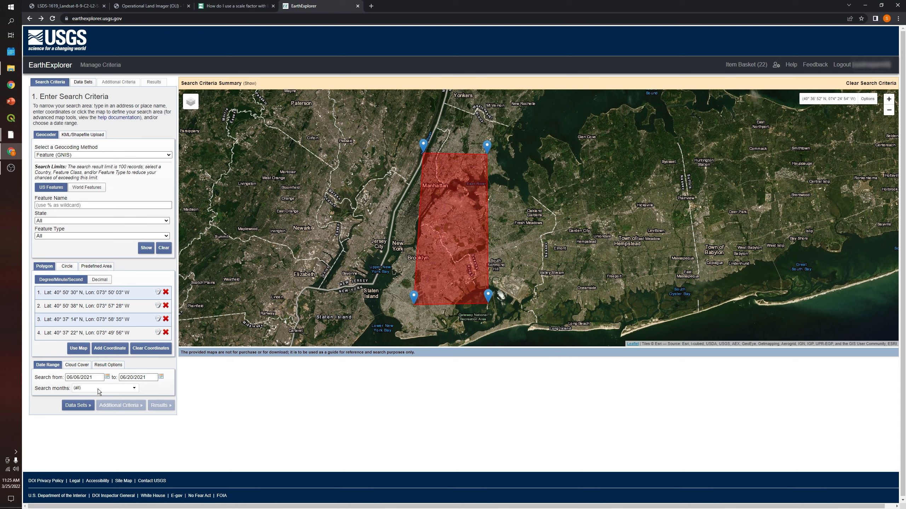
- Limit the cloud cover range to 0%–10% and recheck the date range
left_click(76, 365)
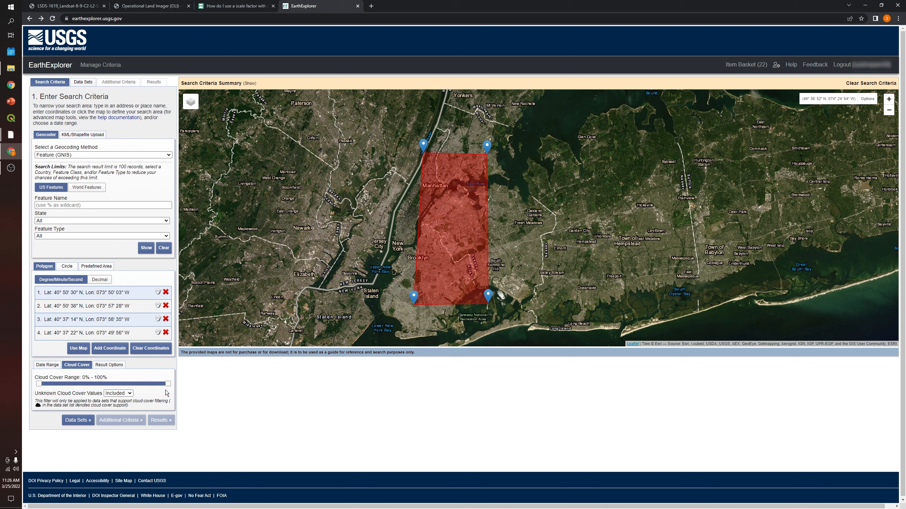
left_click_drag(170, 386, 52, 388)
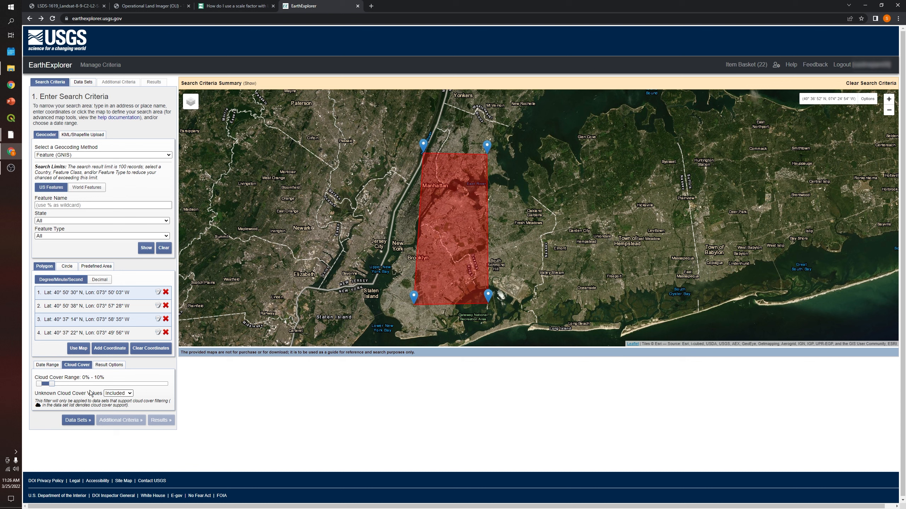
left_click(45, 367)
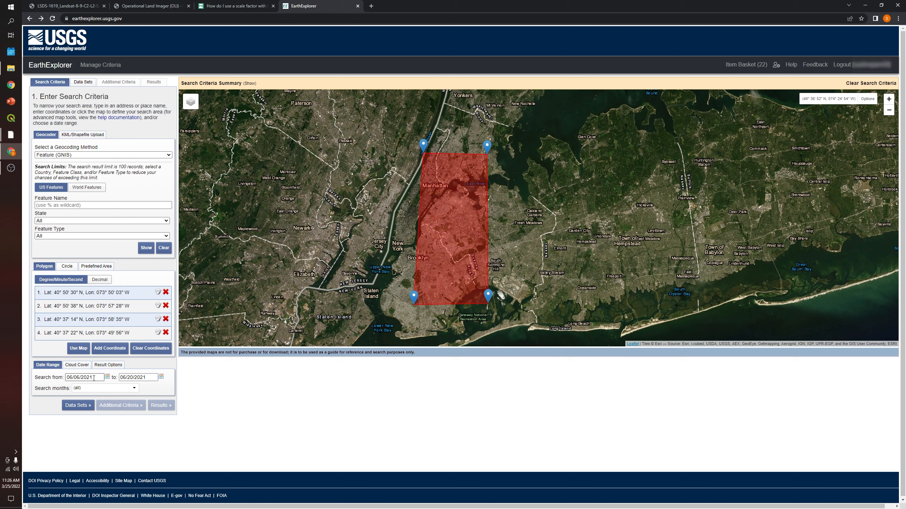
left_click(70, 365)
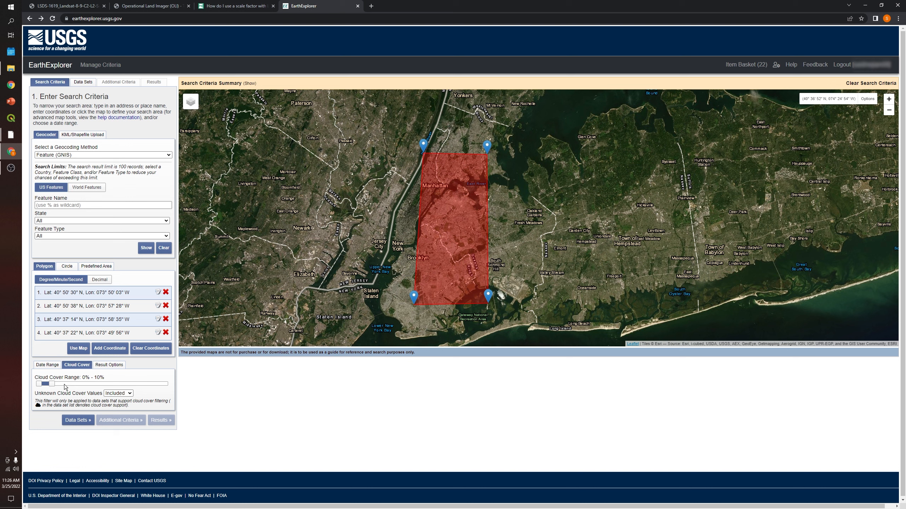
- Select the Landsat 8-9 OLI/TIRS C2 L2 data set under Landsat Collection 2 Level-2, with the Level-1 data sets also listed
left_click(72, 422)
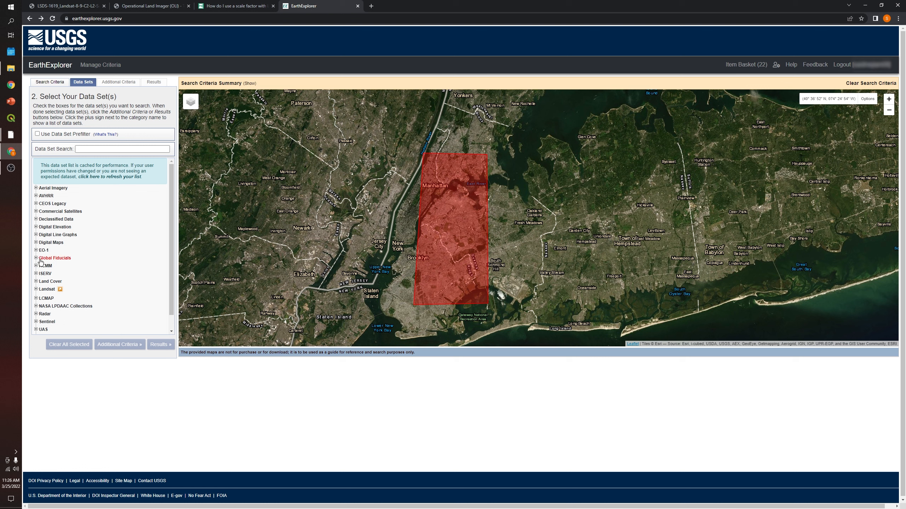
scroll(43, 286, "down", 1)
left_click(36, 273)
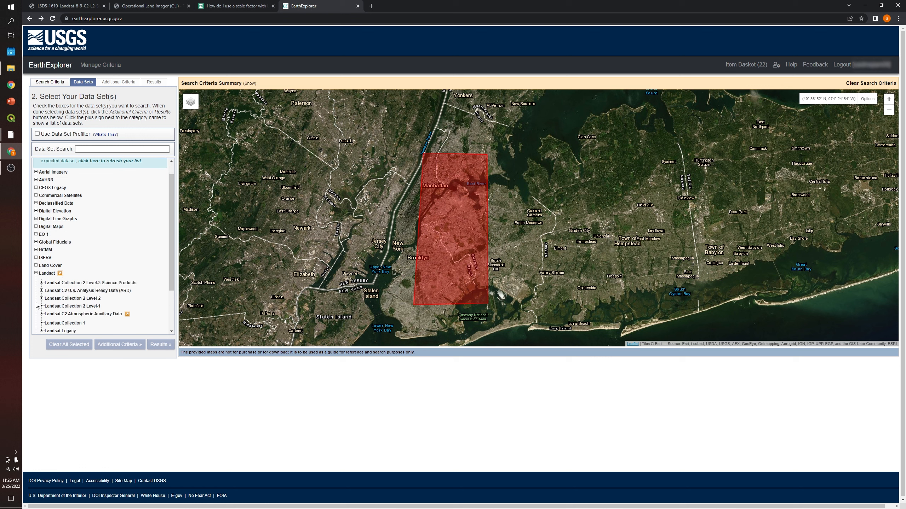
scroll(46, 310, "down", 3)
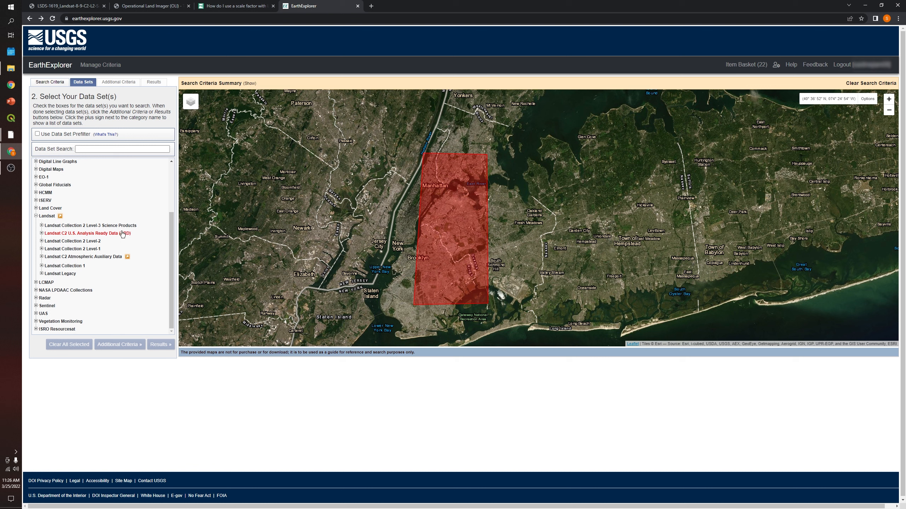
left_click(42, 242)
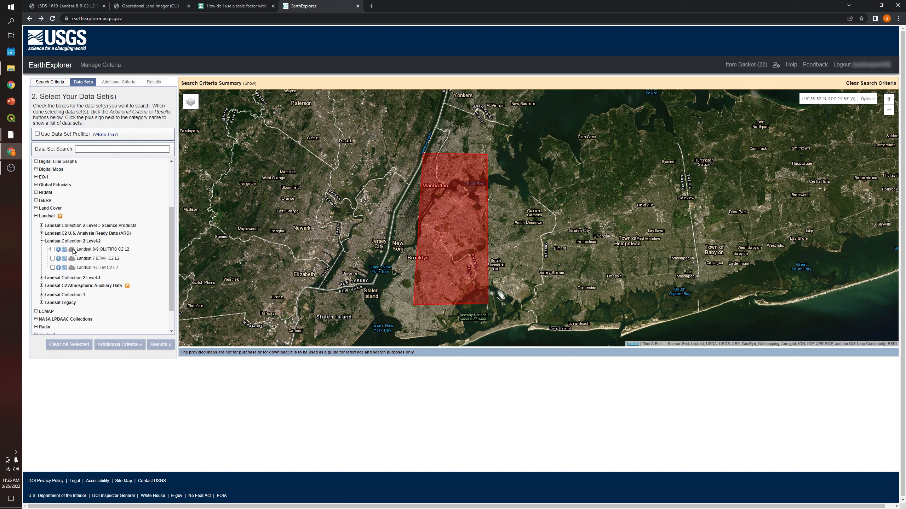
left_click(41, 278)
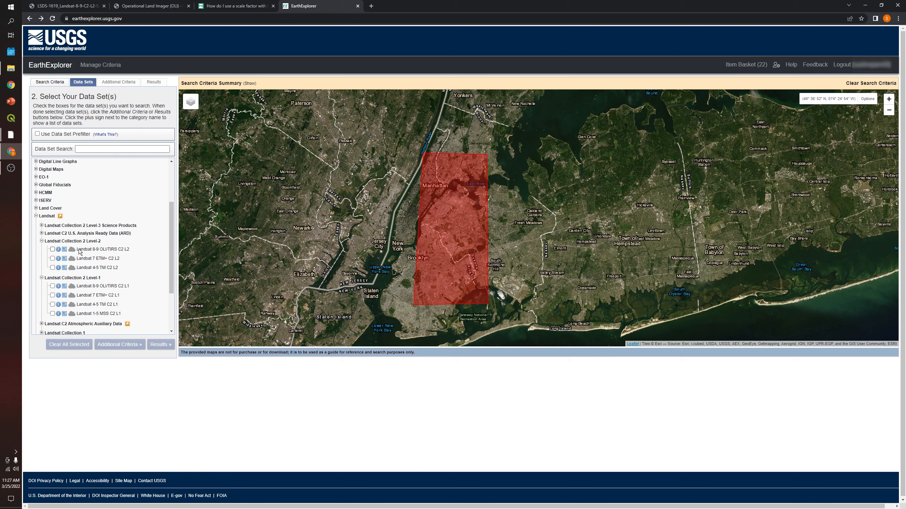
left_click(52, 249)
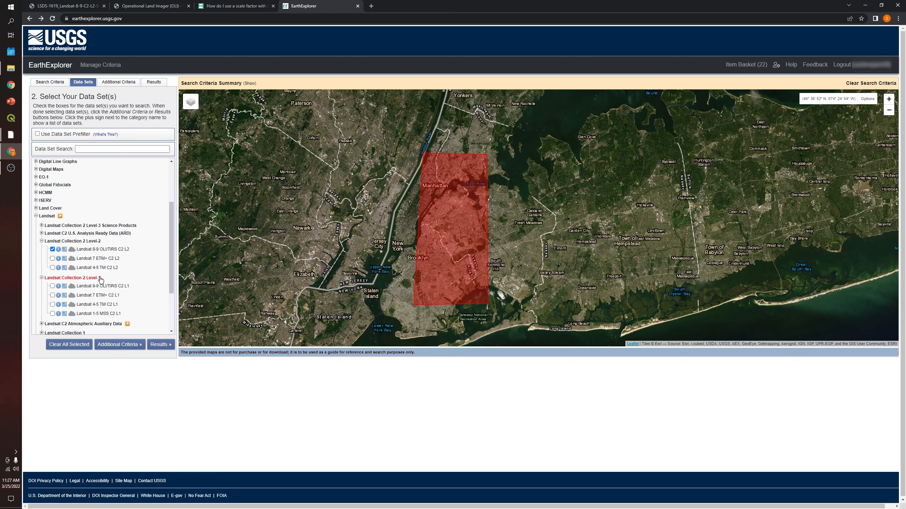
- Search the web for "landsat satellites" in a new browser tab
left_click(370, 5)
key("ctrl+shift+Tab")
key("ctrl+Tab")
left_click(299, 19)
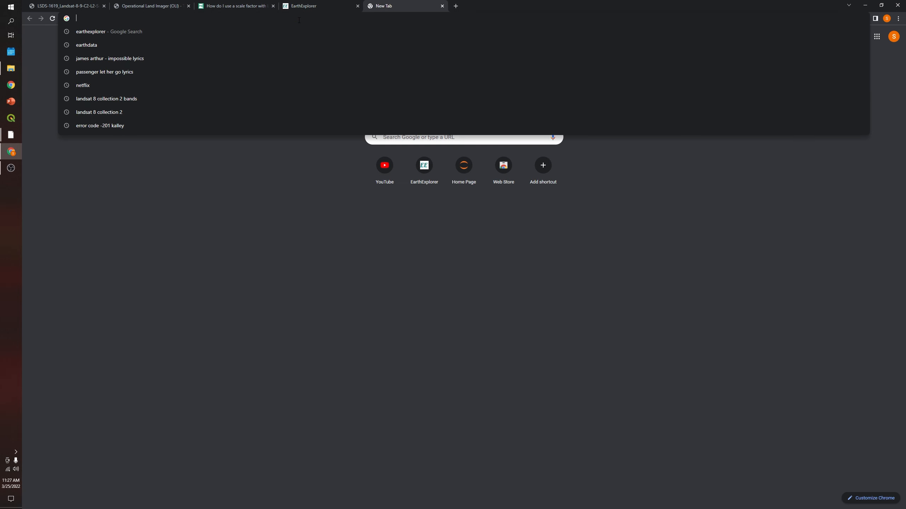
type("land")
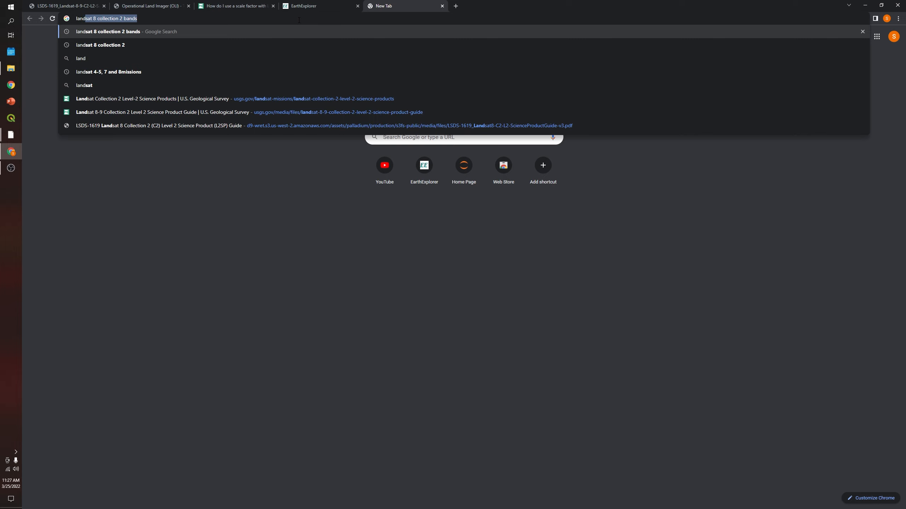
type("sat sa")
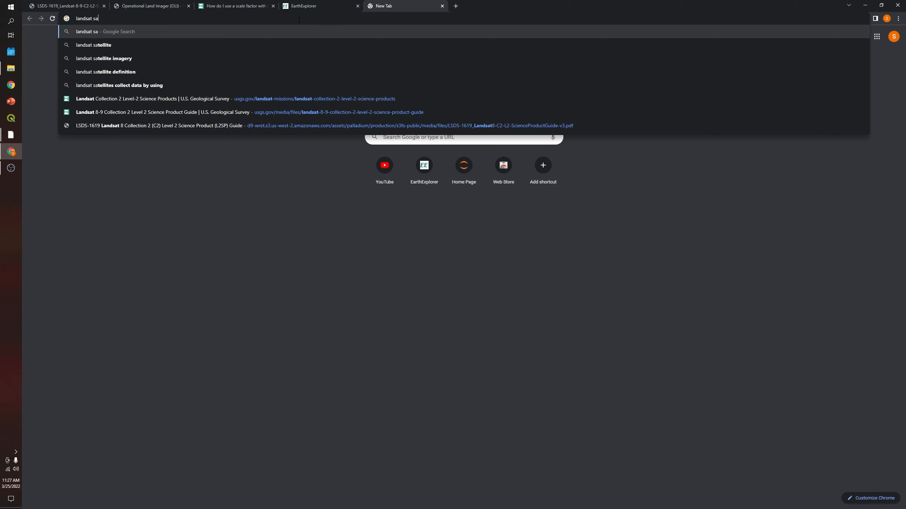
type("tellites")
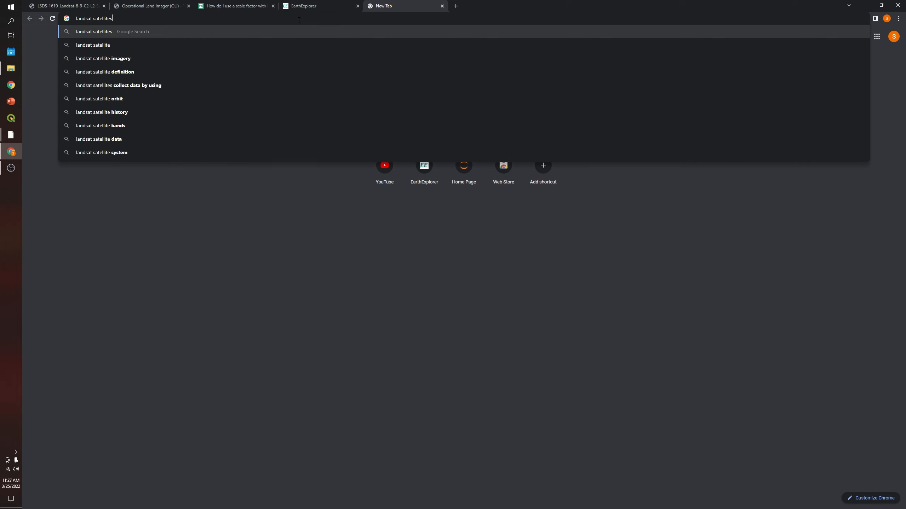
key("Return")
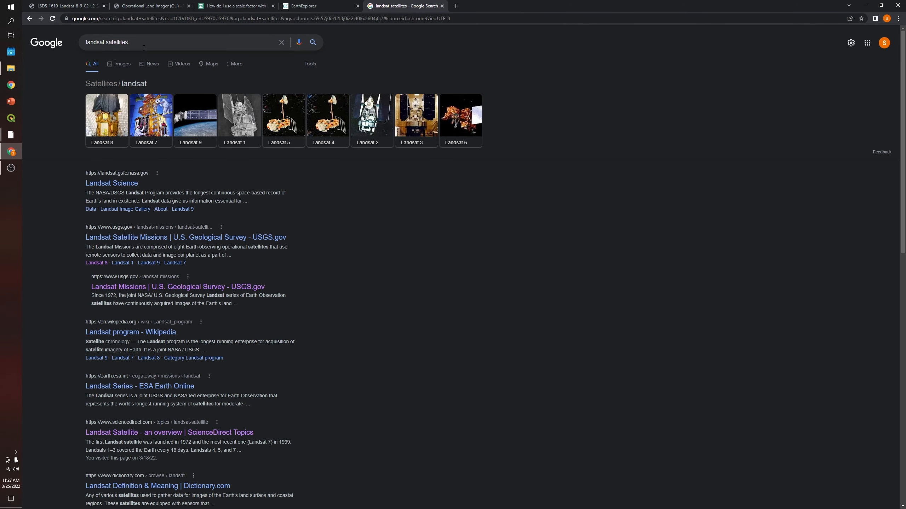
left_click(178, 42)
left_click(278, 207)
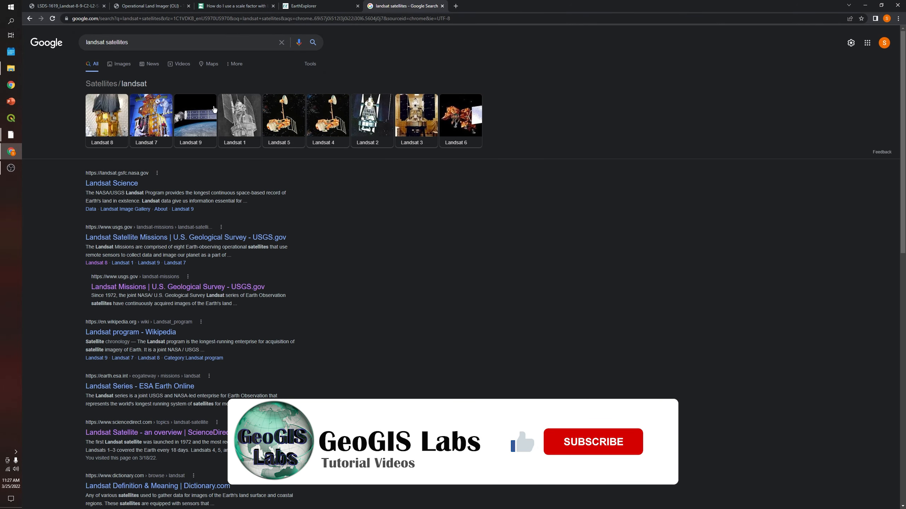
- Look through the image results for a Landsat mission timeline and enlarge the Study.com chart, briefly checking its source article
left_click(124, 66)
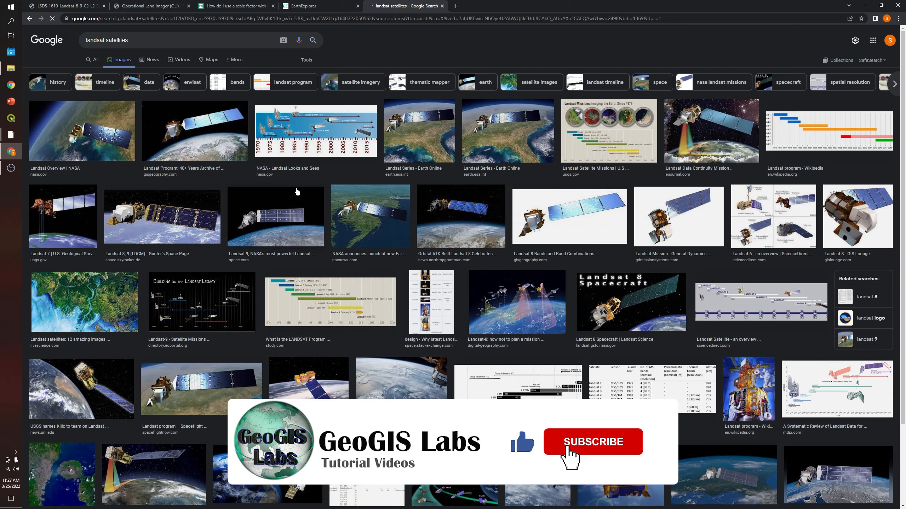
left_click(302, 144)
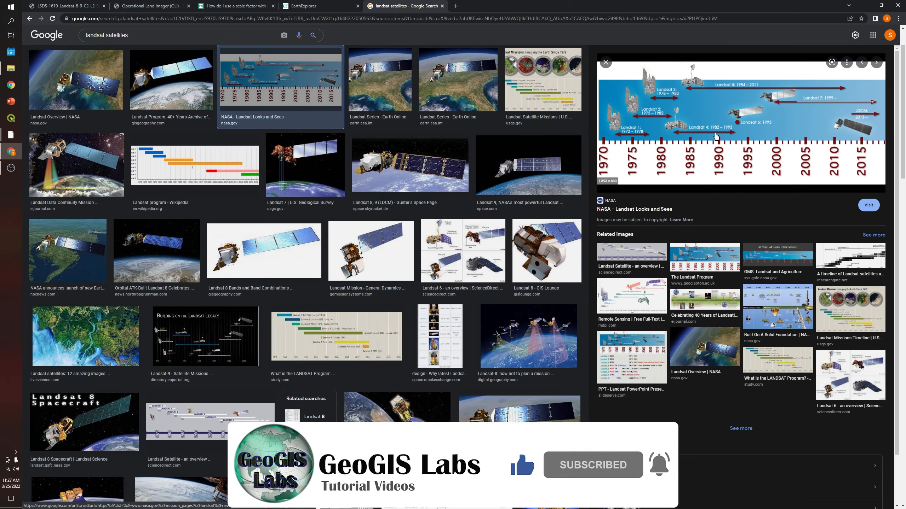
left_click(348, 328)
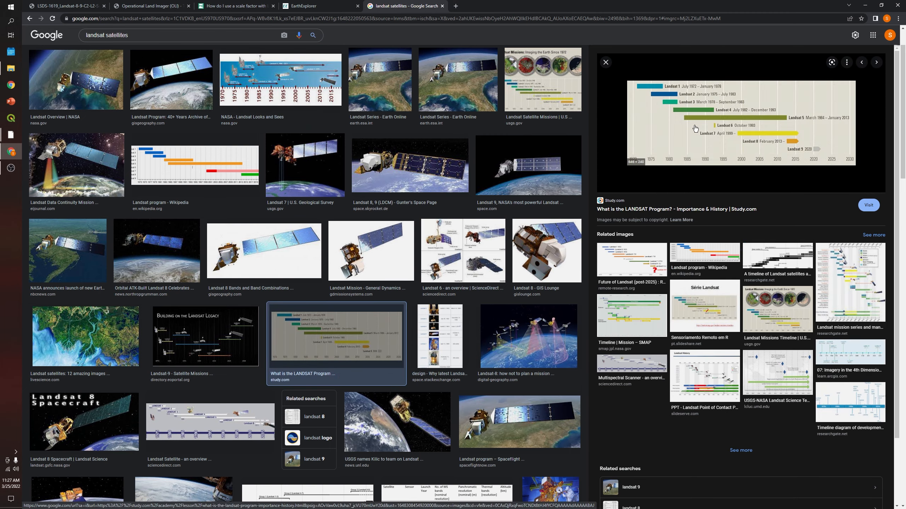
left_click(663, 199)
scroll(349, 248, "down", 5)
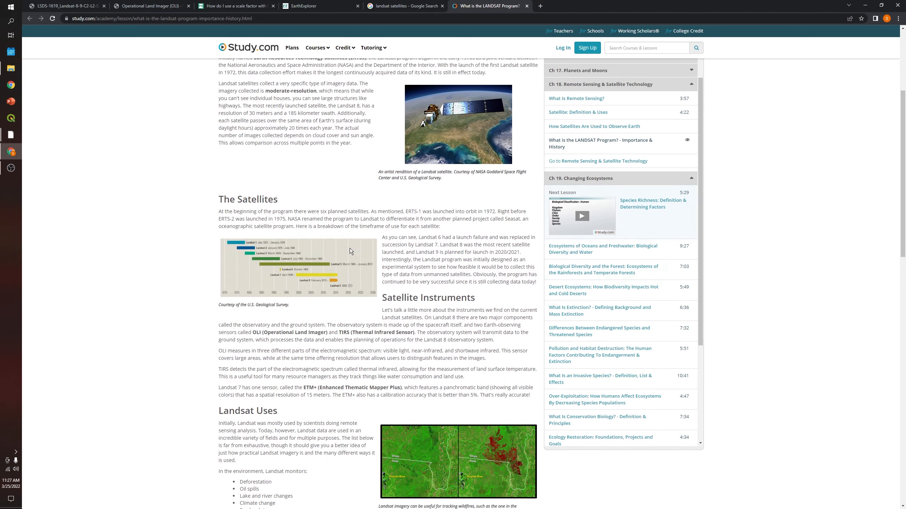
key("ctrl+w")
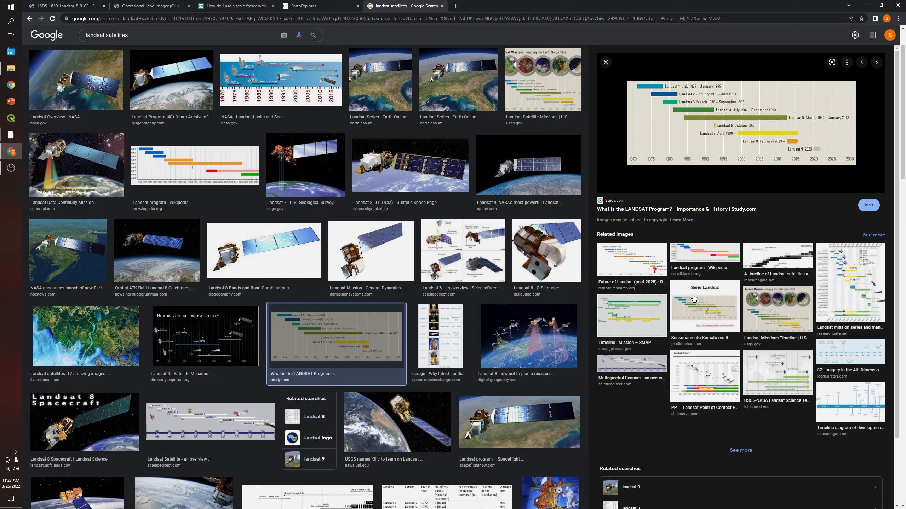
key("ctrl+plus")
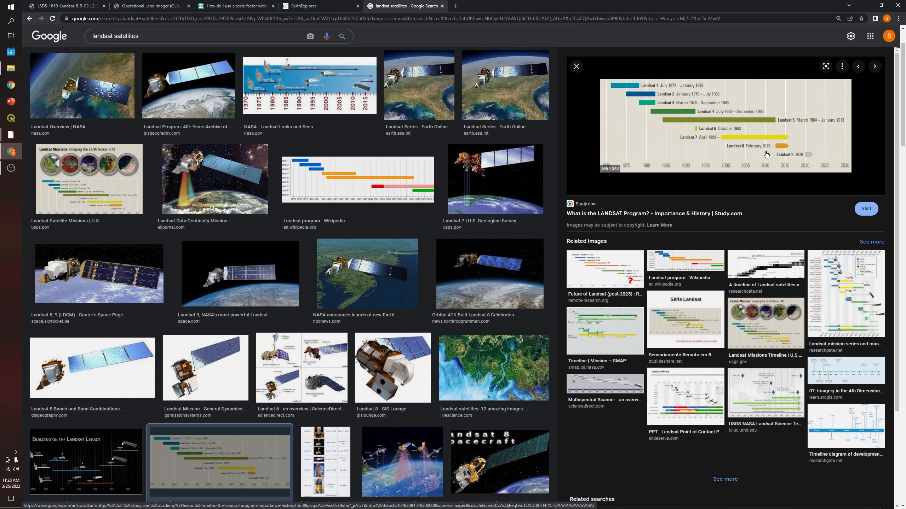
- Compare the Landsat data sets listed in EarthExplorer with the mission dates on the timeline chart
left_click(314, 6)
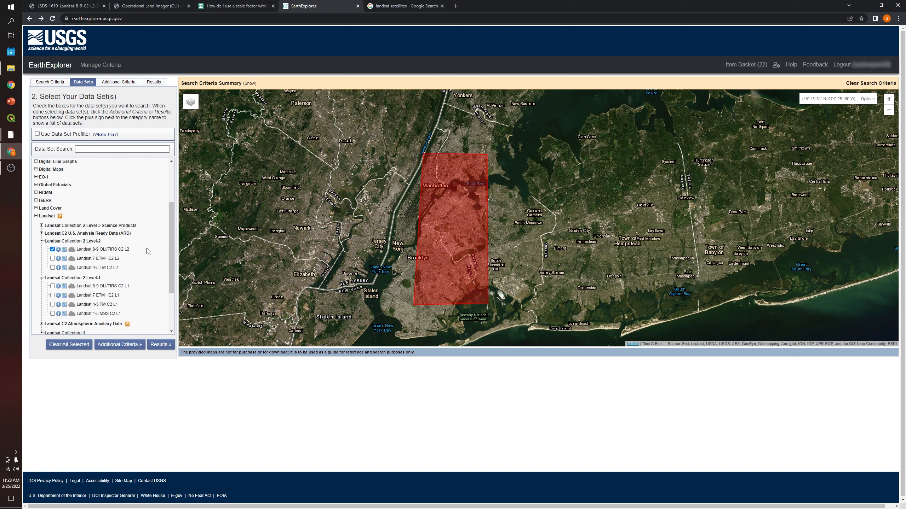
left_click(396, 6)
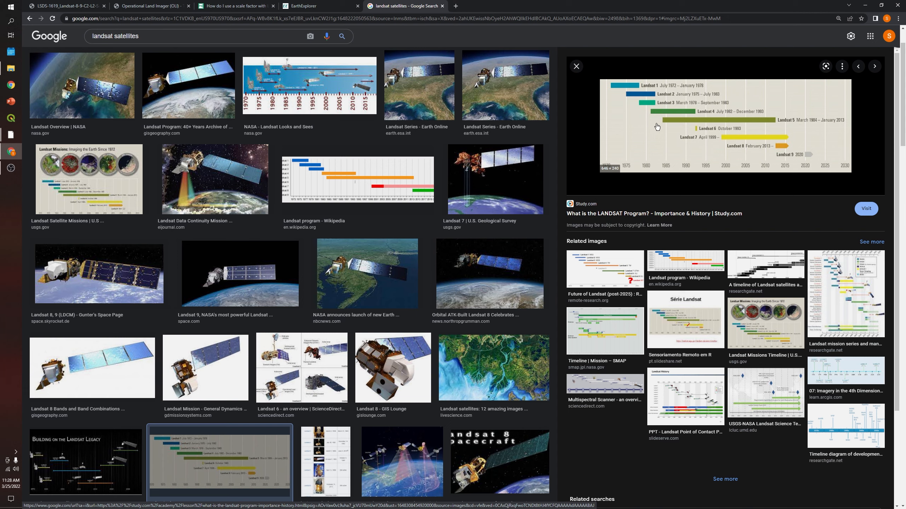
left_click(303, 5)
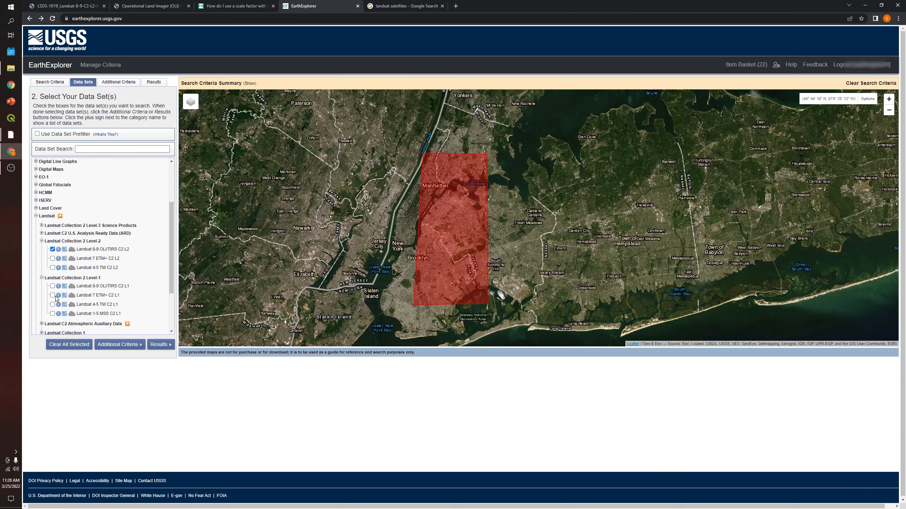
- Run the search with only the Landsat 8-9 OLI/TIRS C2 L2 data set selected
left_click(53, 259)
left_click(52, 258)
left_click(161, 345)
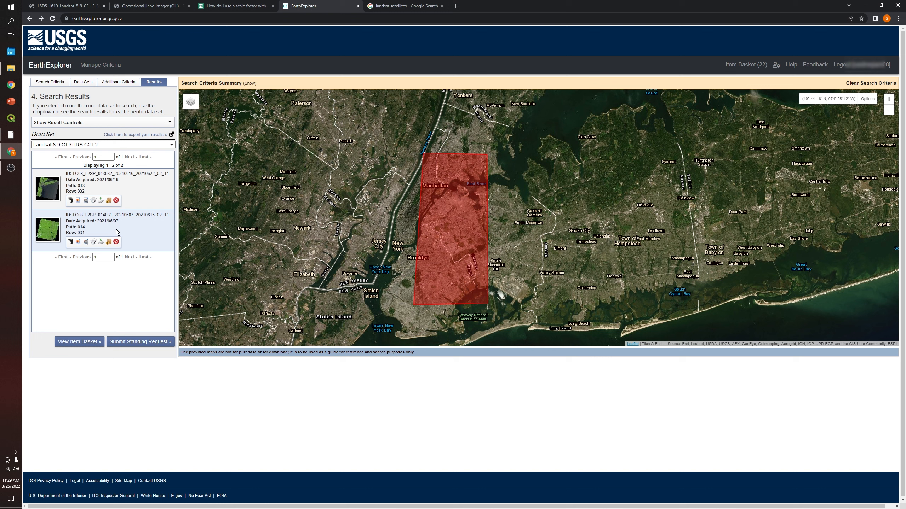
- Examine the parts of the result scene IDs, including the processing level, path/row and acquisition dates
left_click_drag(114, 215, 132, 215)
left_click(134, 216)
left_click_drag(134, 174, 119, 174)
left_click(116, 175)
left_click_drag(115, 173, 124, 174)
left_click(129, 174)
left_click_drag(136, 173, 153, 174)
left_click(135, 189)
- Overlay the browse image of the 2021/06/16 scene (path 013, row 032) on the map and inspect its coverage of the search area
left_click(79, 201)
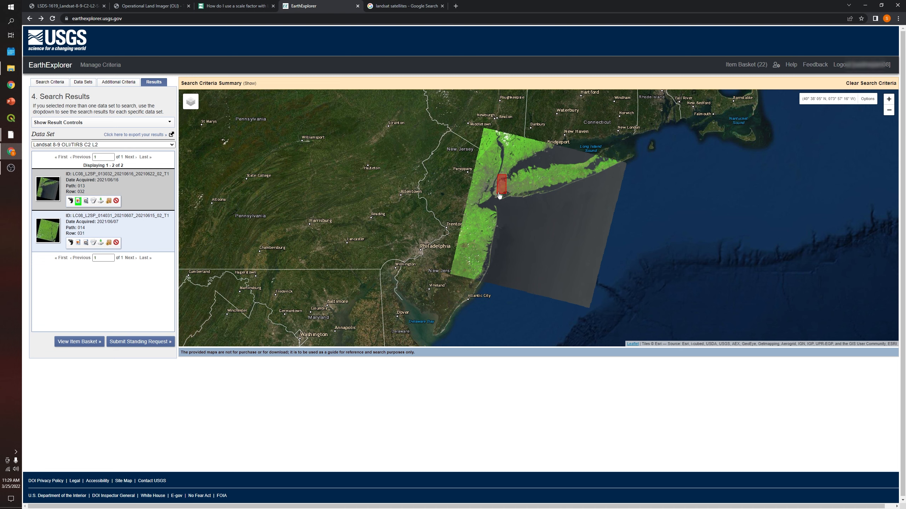
scroll(499, 196, "up", 1)
scroll(509, 167, "up", 1)
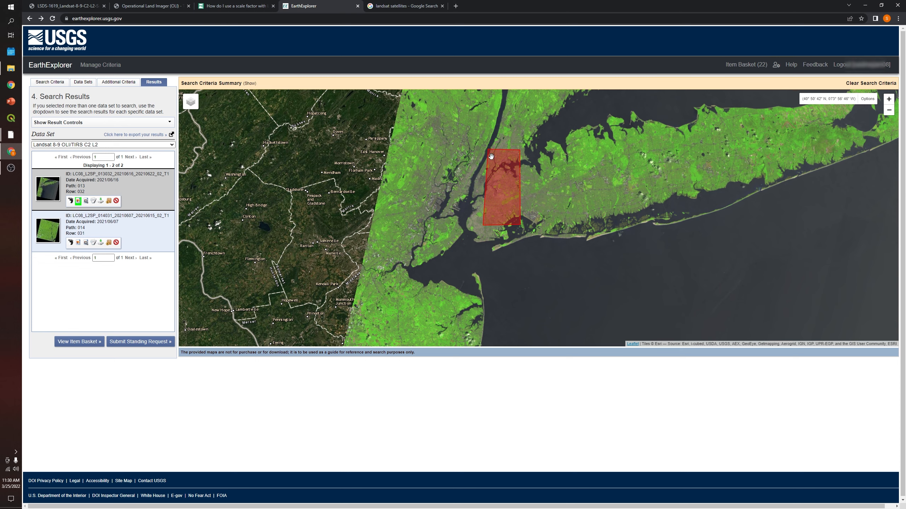
scroll(495, 294, "down", 1)
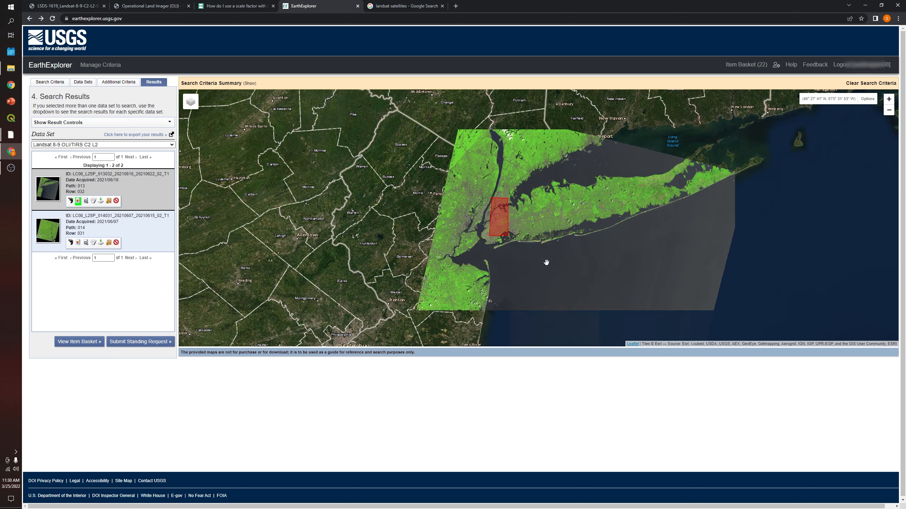
left_click_drag(546, 261, 516, 213)
scroll(516, 215, "down", 1)
scroll(513, 229, "up", 1)
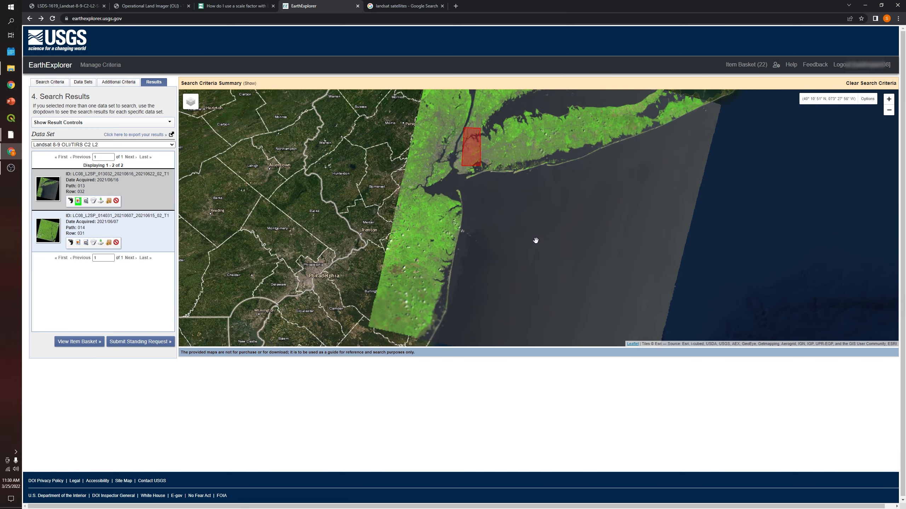
scroll(540, 245, "down", 1)
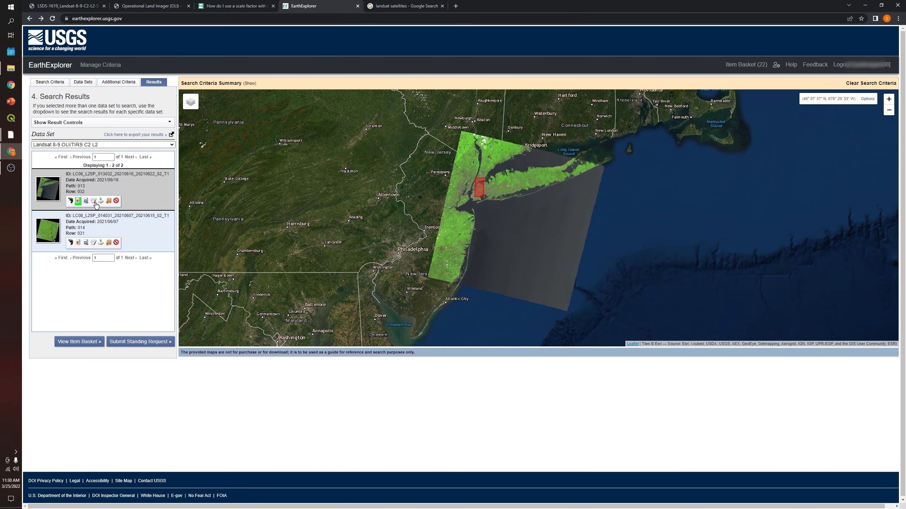
- Open the full metadata of the 2021/06/16 scene and compare its L1 and L2 product identifiers
left_click(95, 204)
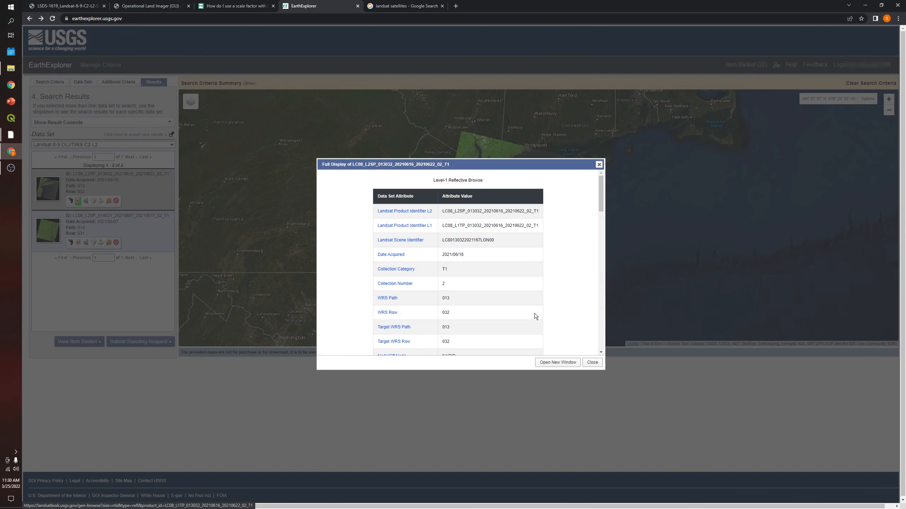
scroll(499, 214, "down", 3)
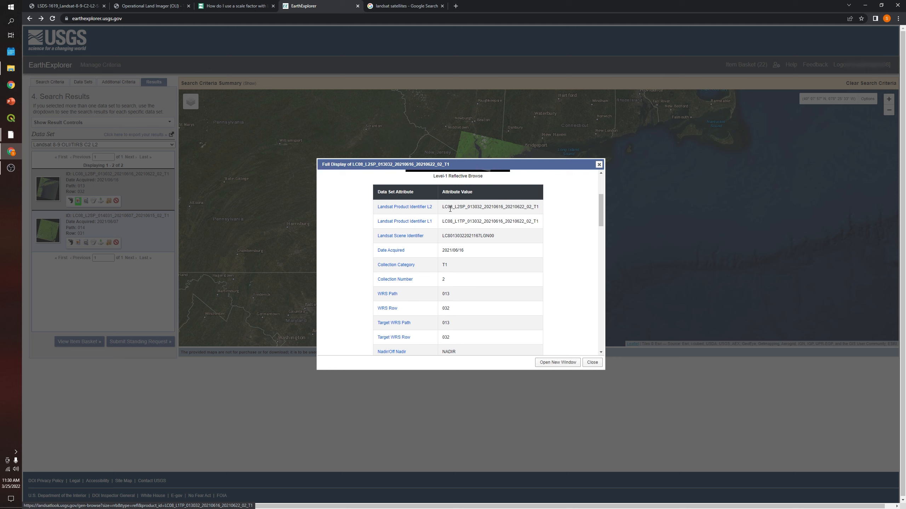
left_click_drag(444, 222, 541, 225)
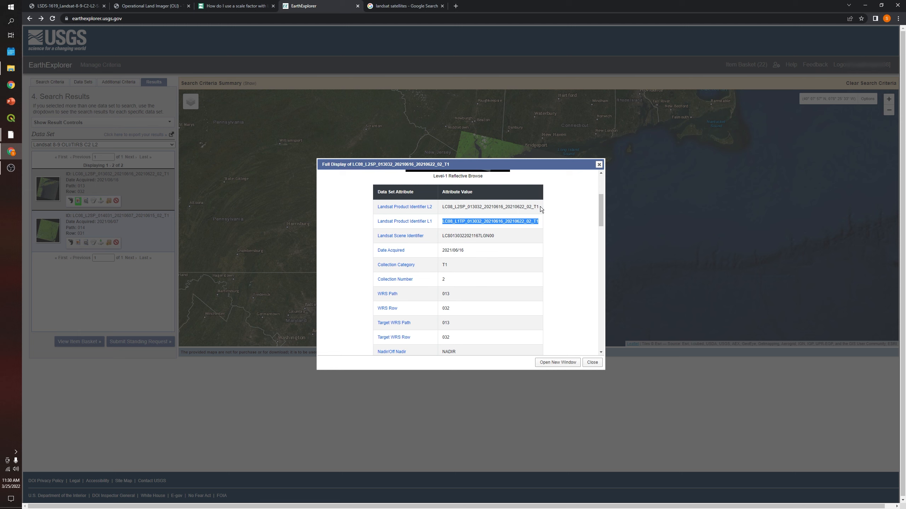
left_click_drag(540, 207, 448, 213)
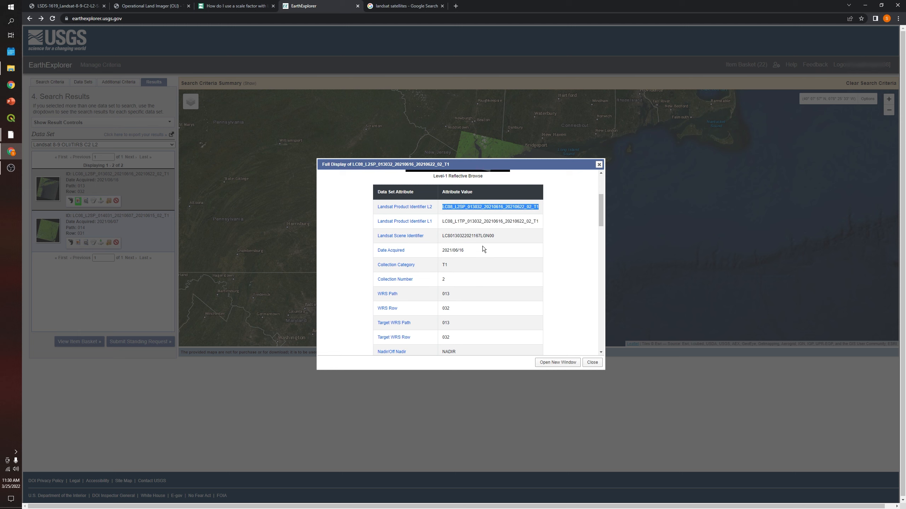
- Check the Land Cloud Cover and Scene Cloud Cover L1 values in the scene's metadata
scroll(480, 245, "down", 2)
scroll(477, 248, "down", 1)
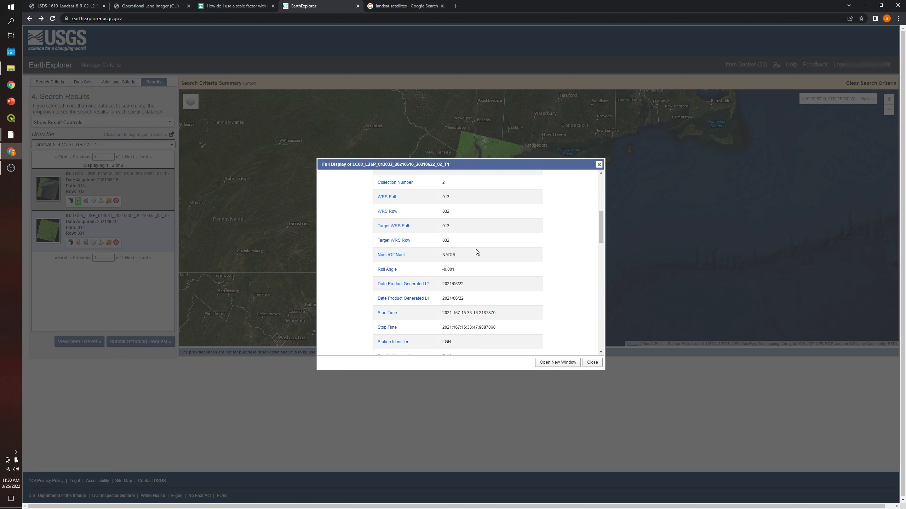
scroll(476, 250, "down", 3)
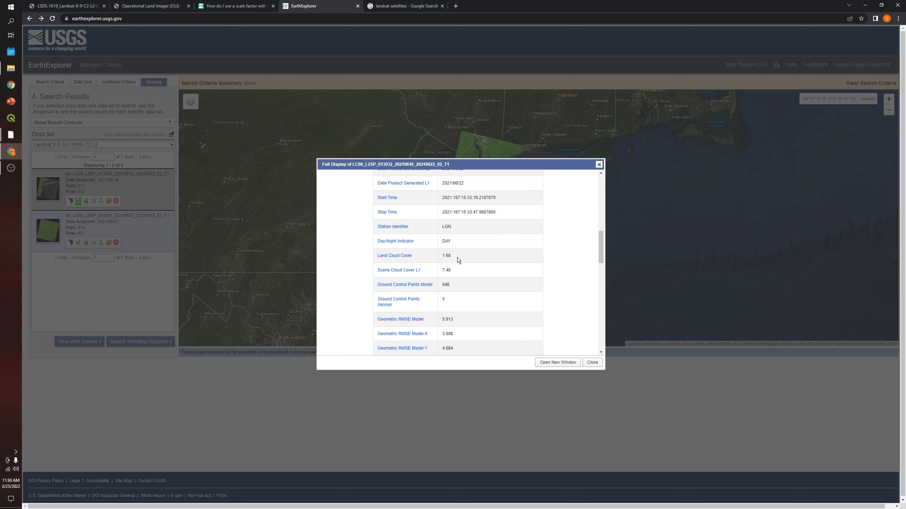
double_click(442, 256)
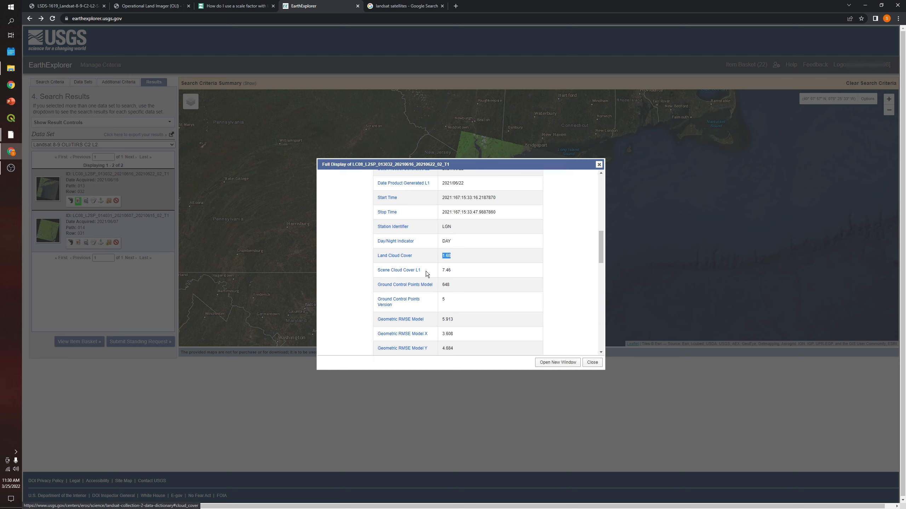
left_click_drag(452, 271, 445, 271)
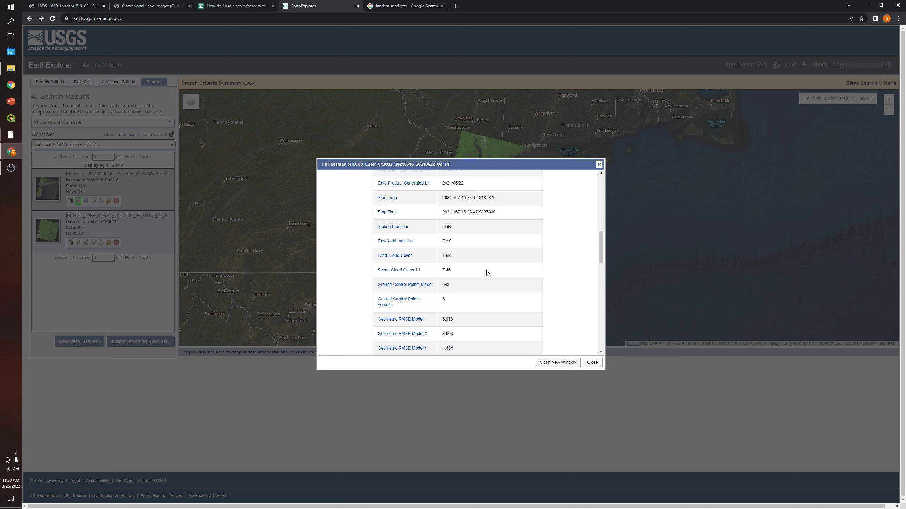
- Look through the ground control point, RMSE and sun angle entries in the scene's metadata and close it
scroll(477, 283, "down", 2)
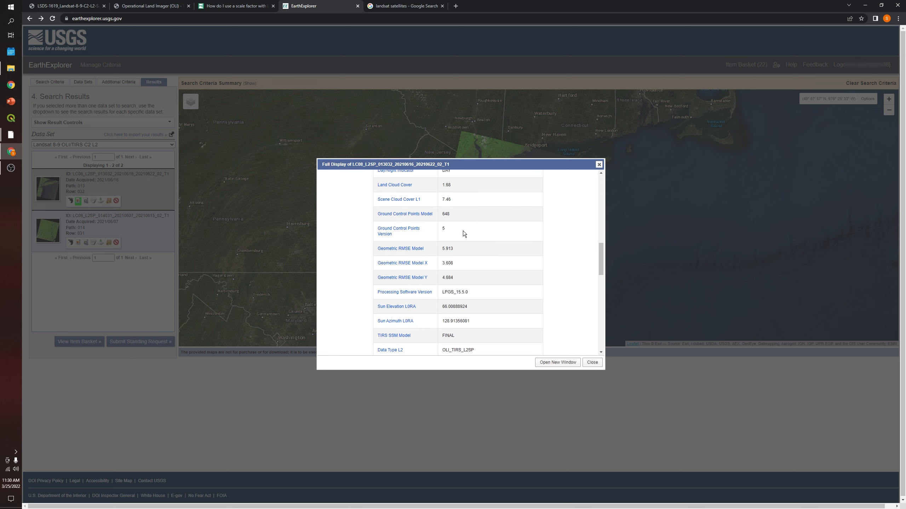
scroll(463, 234, "down", 2)
left_click(598, 164)
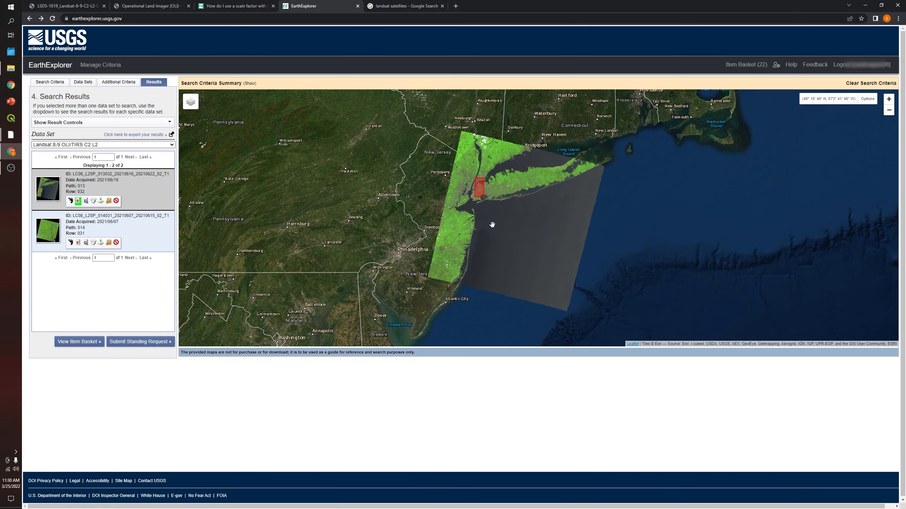
- Inspect the 2021/06/16 browse overlay closely for clouds within and around the New York City search area
scroll(492, 219, "up", 1)
scroll(482, 165, "up", 1)
left_click_drag(434, 255, 389, 342)
scroll(419, 176, "down", 1)
scroll(390, 238, "up", 1)
left_click_drag(427, 117, 374, 190)
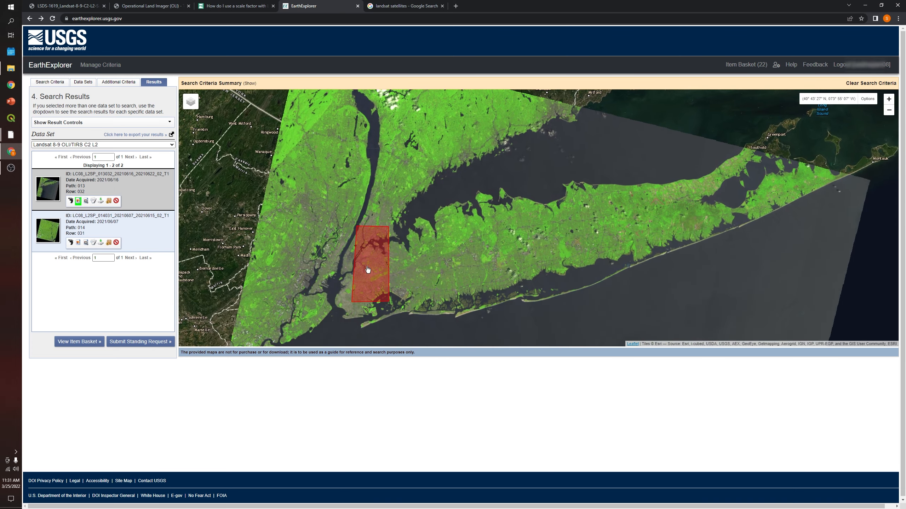
scroll(367, 269, "up", 2)
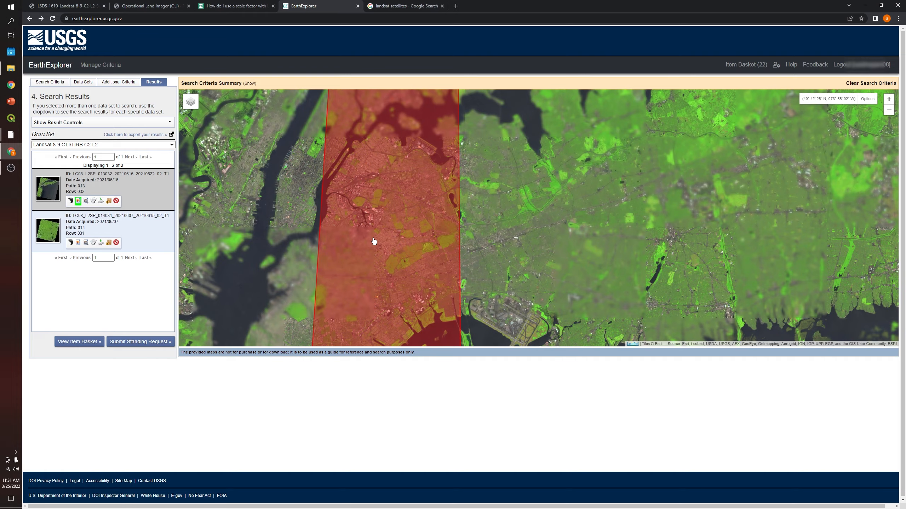
scroll(377, 243, "down", 1)
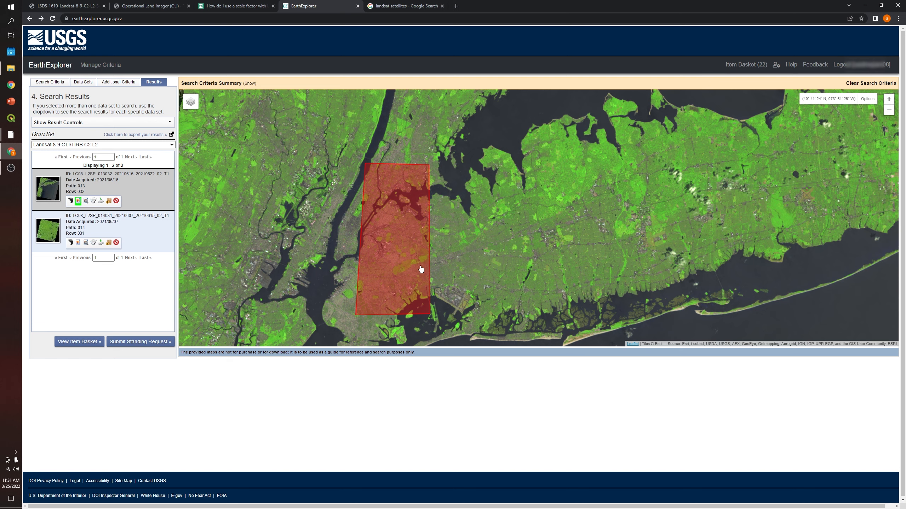
scroll(396, 307, "down", 1)
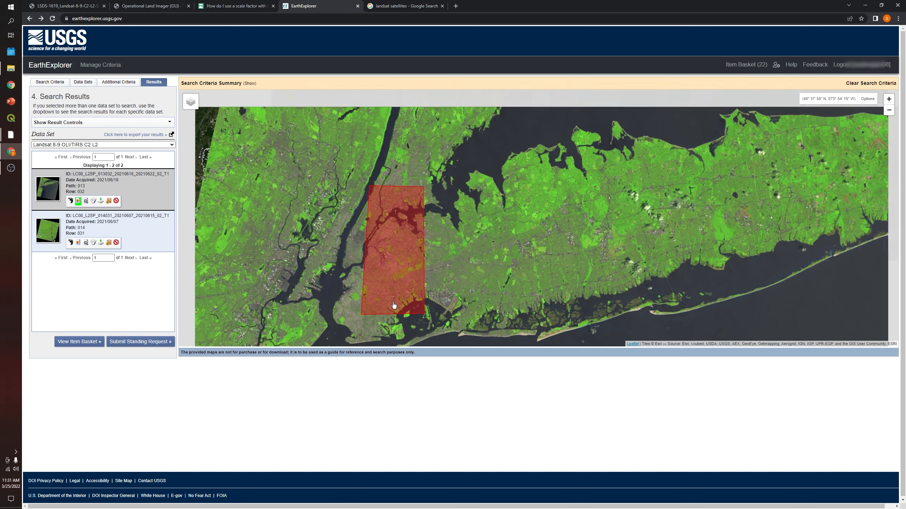
- Examine the overlay's southern coastal part and northern edge for cloud cover, including the whole scene footprint
left_click_drag(385, 242, 348, 147)
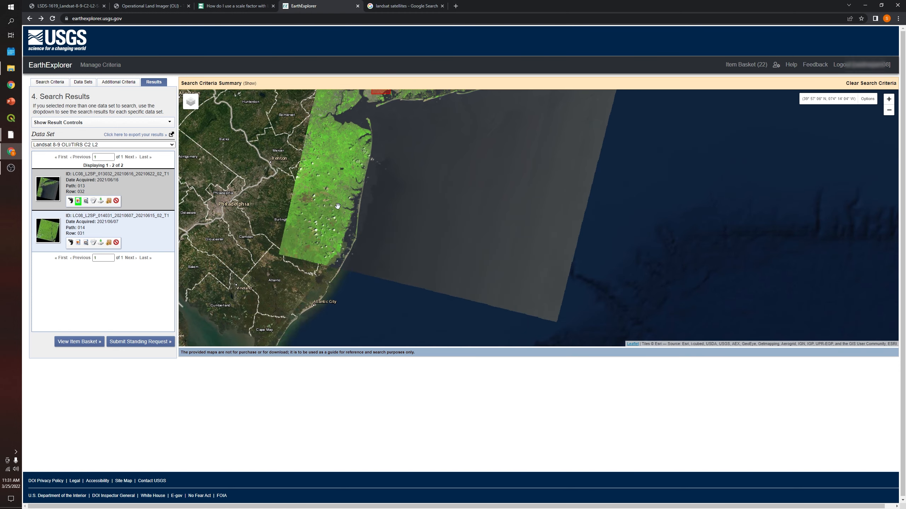
left_click_drag(376, 171, 344, 263)
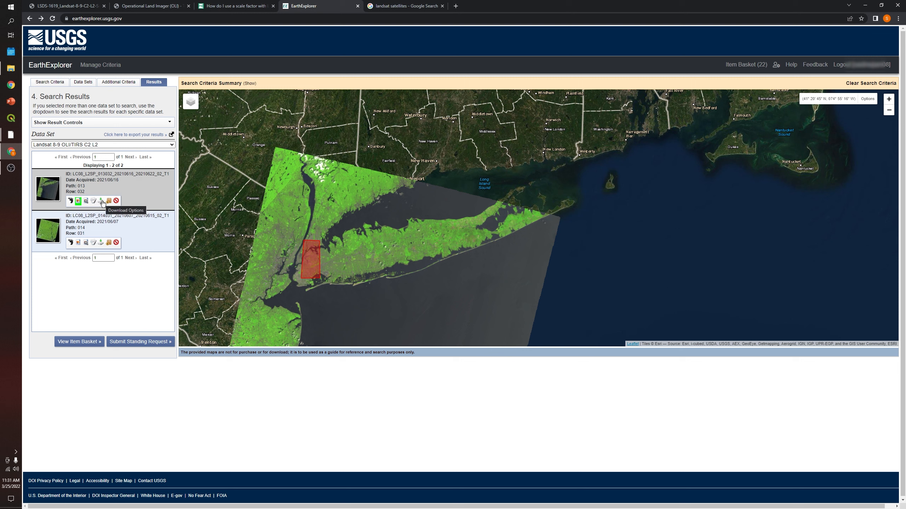
scroll(353, 178, "down", 1)
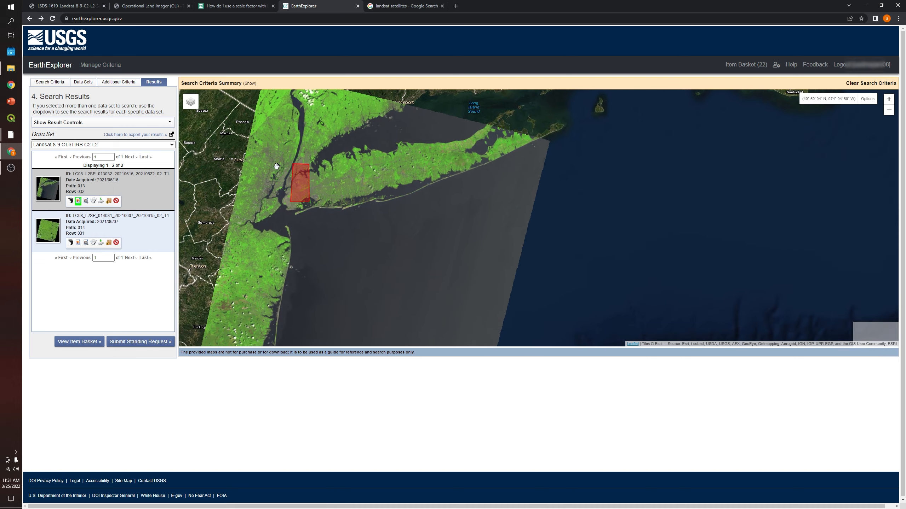
left_click_drag(355, 203, 364, 197)
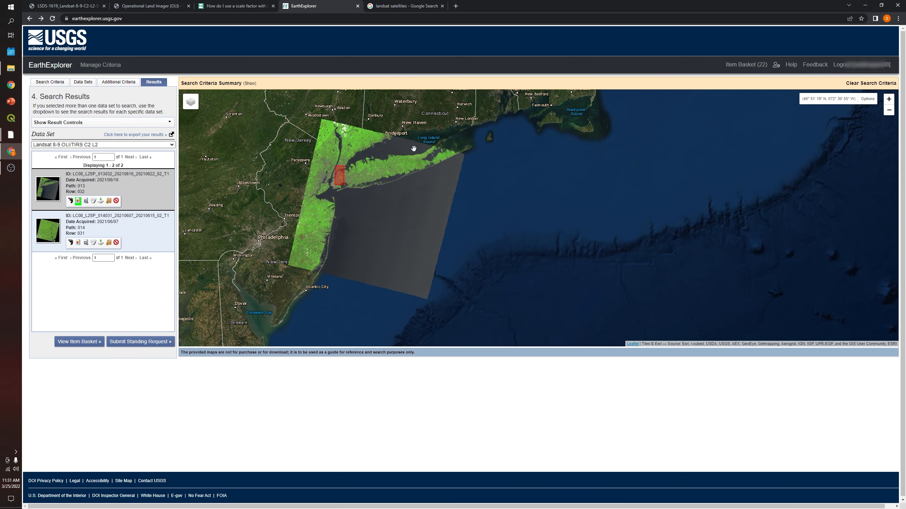
- Open the product download options of the 2021/06/16 scene and look through the files available for individual download
left_click(102, 202)
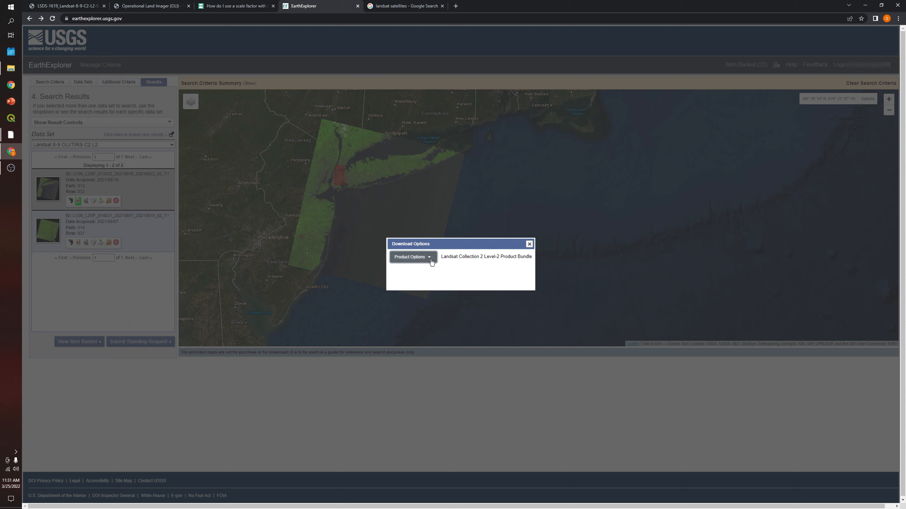
left_click(431, 260)
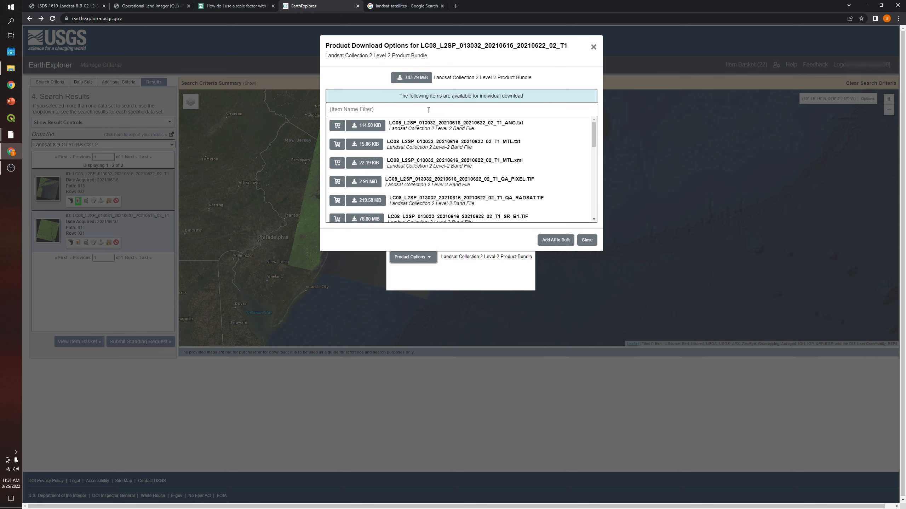
scroll(454, 160, "down", 6)
scroll(456, 175, "down", 5)
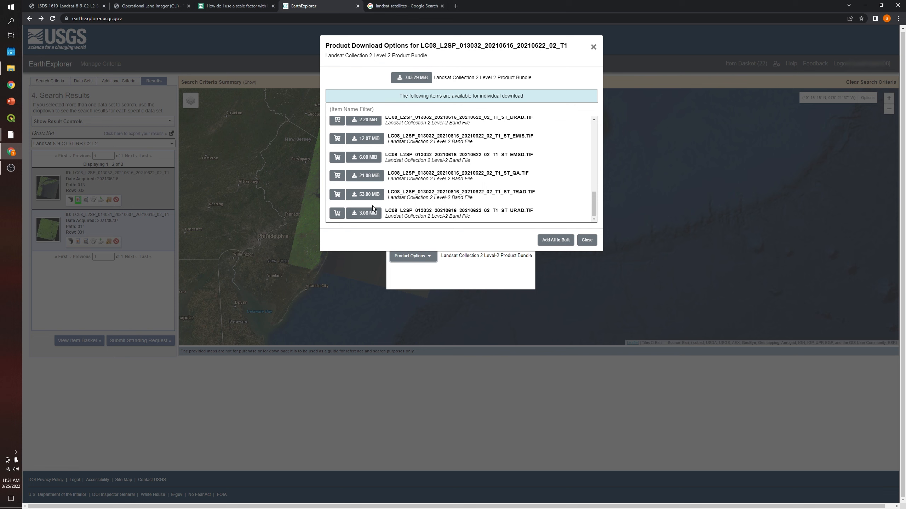
scroll(371, 206, "up", 10)
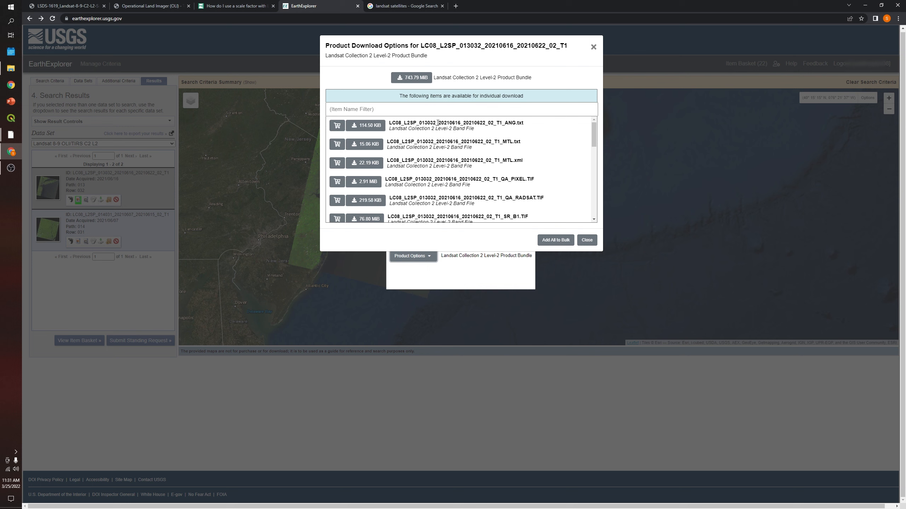
- Check the individual surface reflectance band files and download the complete Landsat Collection 2 Level-2 Product Bundle
scroll(433, 140, "down", 8)
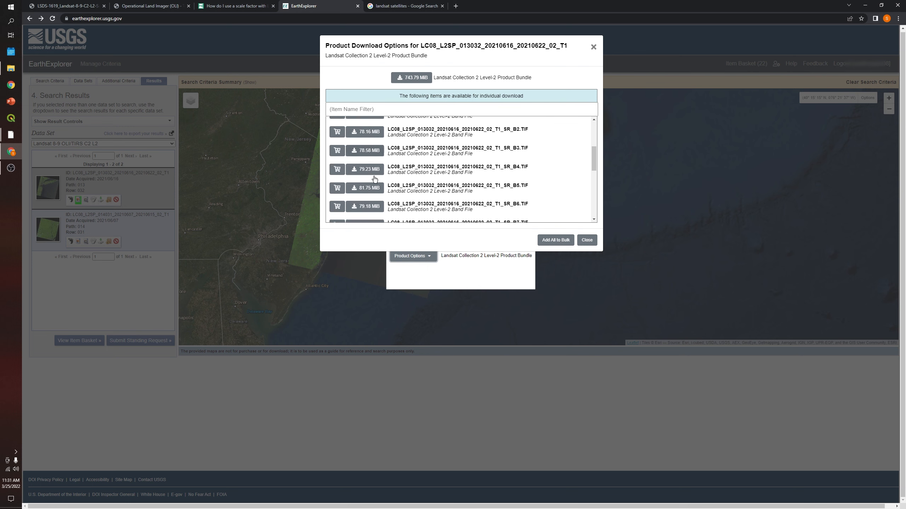
scroll(373, 188, "down", 1)
scroll(373, 179, "up", 10)
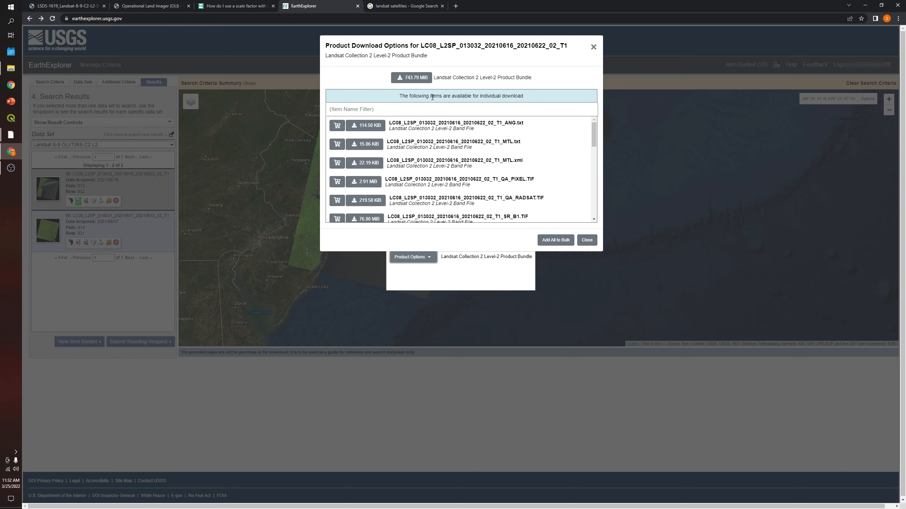
left_click(421, 79)
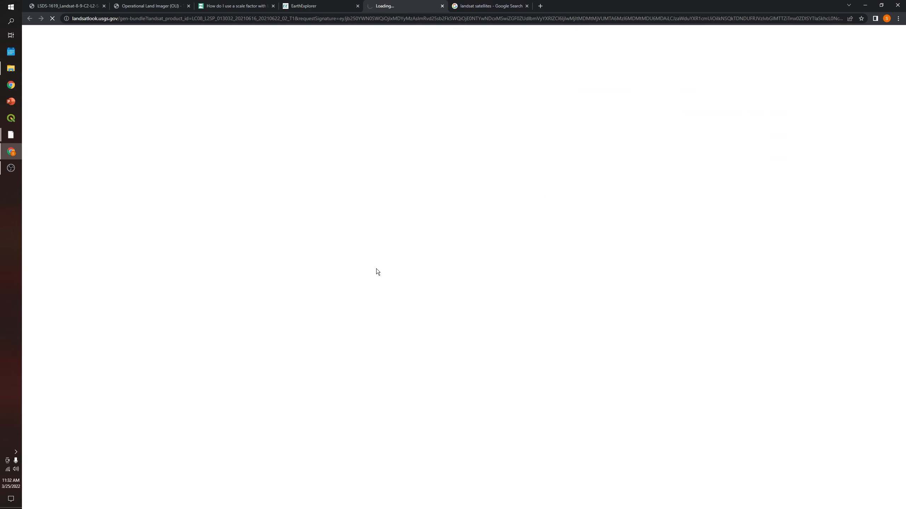
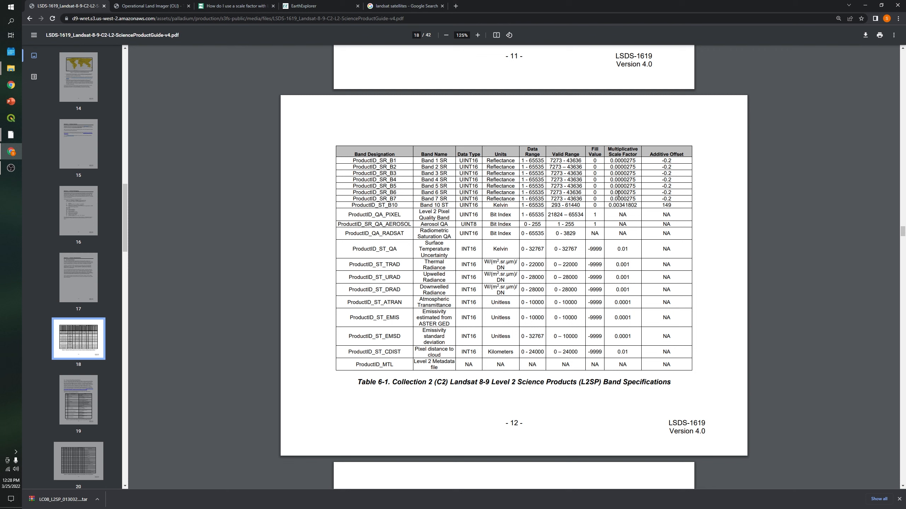
- Compare the scale factors in Table 6-1 of the Science Product Guide with the Collection 2 factors on the USGS scale factor FAQ page
left_click_drag(637, 164, 608, 163)
double_click(634, 167)
left_click(204, 5)
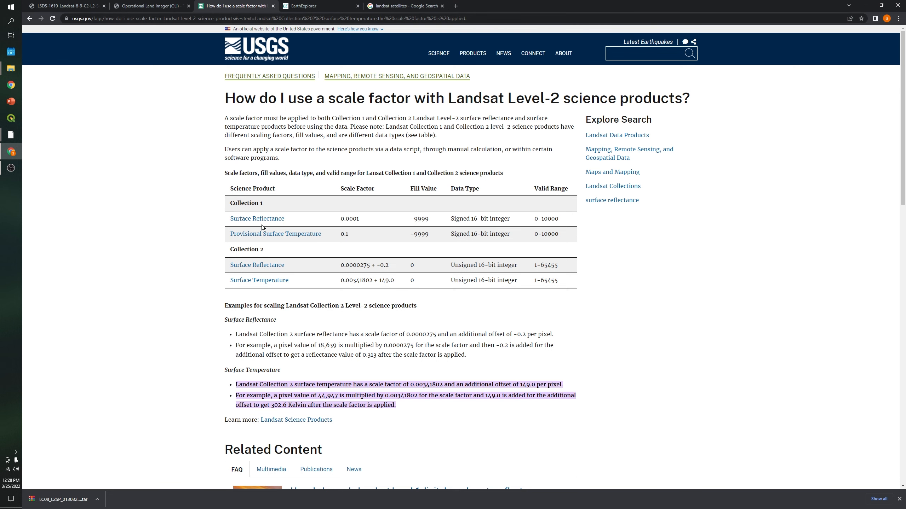
scroll(261, 225, "down", 1)
left_click_drag(266, 217, 237, 215)
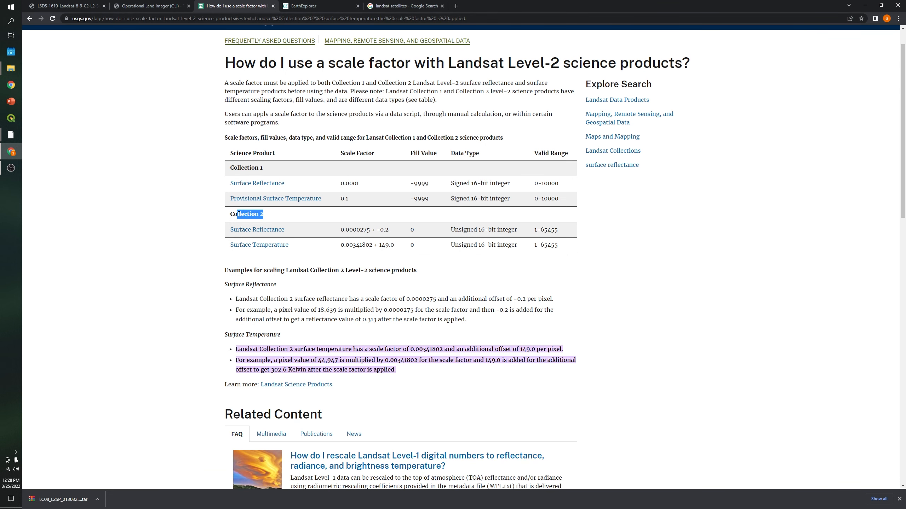
left_click(253, 261)
left_click_drag(337, 230, 371, 227)
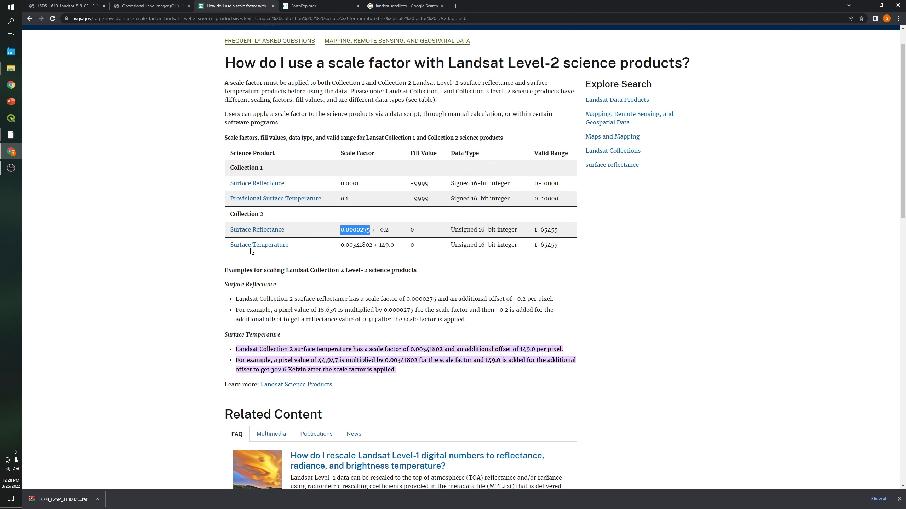
left_click_drag(340, 250, 373, 246)
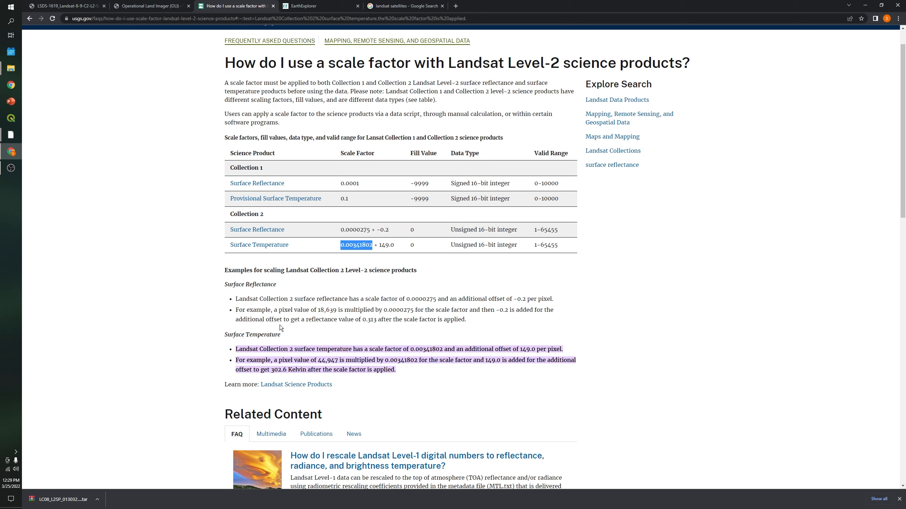
- Read the FAQ's worked example of scaling a Collection 2 surface reflectance pixel value
left_click(296, 310)
left_click_drag(477, 327, 338, 309)
left_click(286, 346)
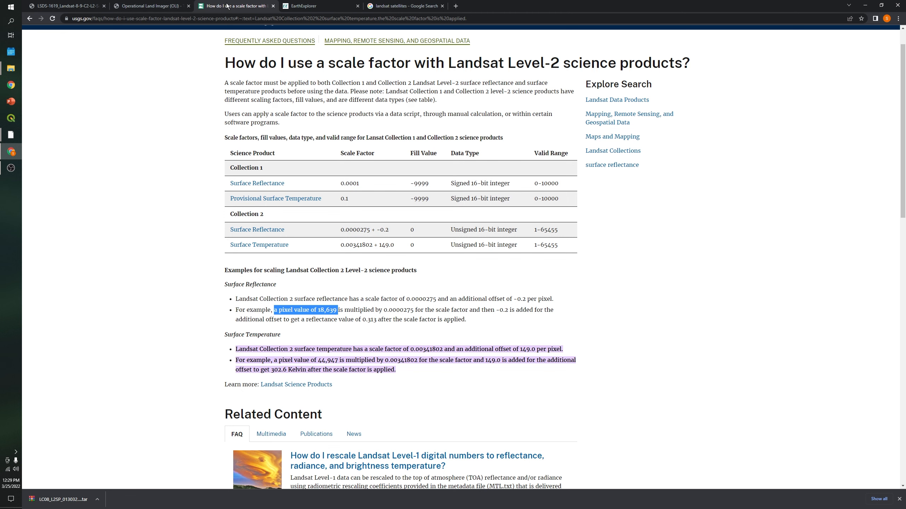
- Look up the band numbers and descriptions in Table 2-1 of the Data Format Control Book, cross-checking Table 6-1 of the Science Product Guide
left_click(153, 6)
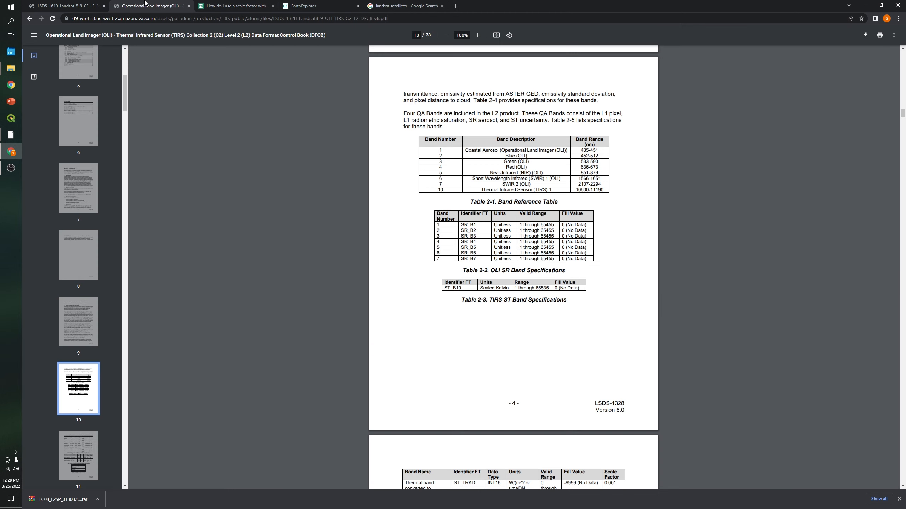
left_click(81, 5)
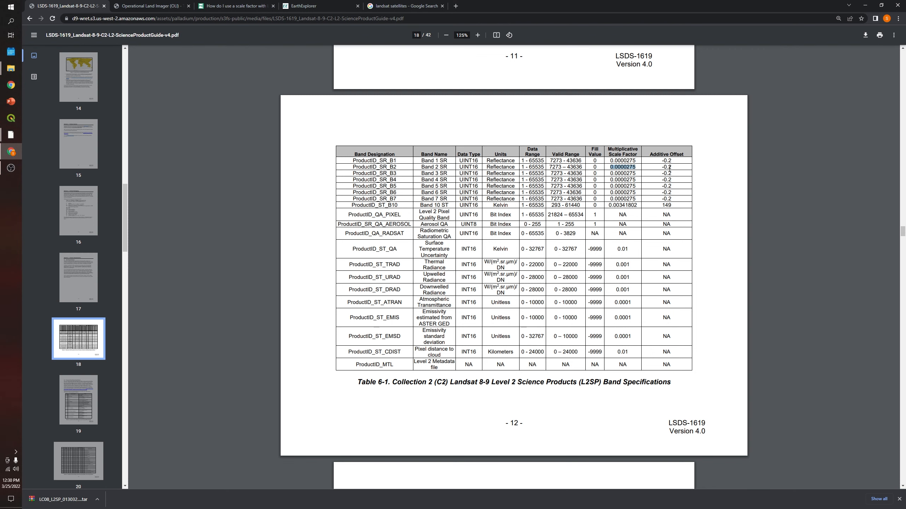
left_click(146, 5)
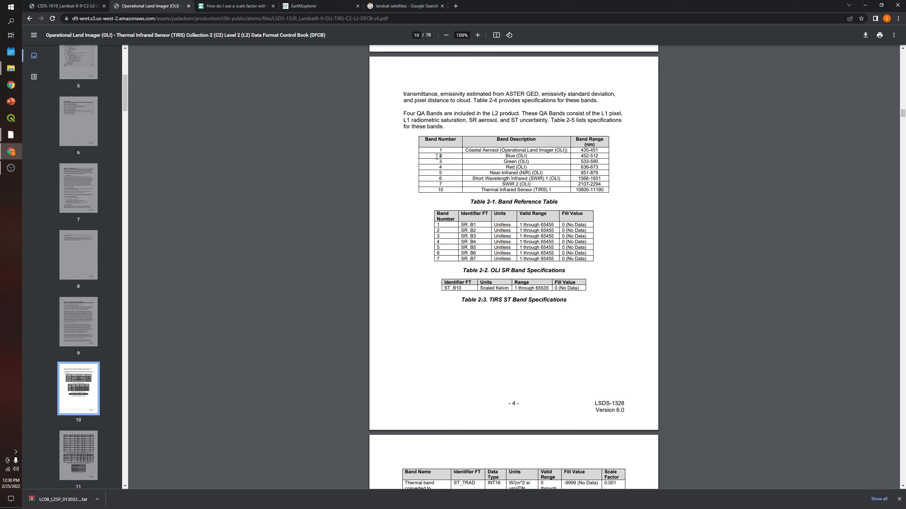
left_click_drag(439, 167, 443, 166)
scroll(432, 239, "down", 1)
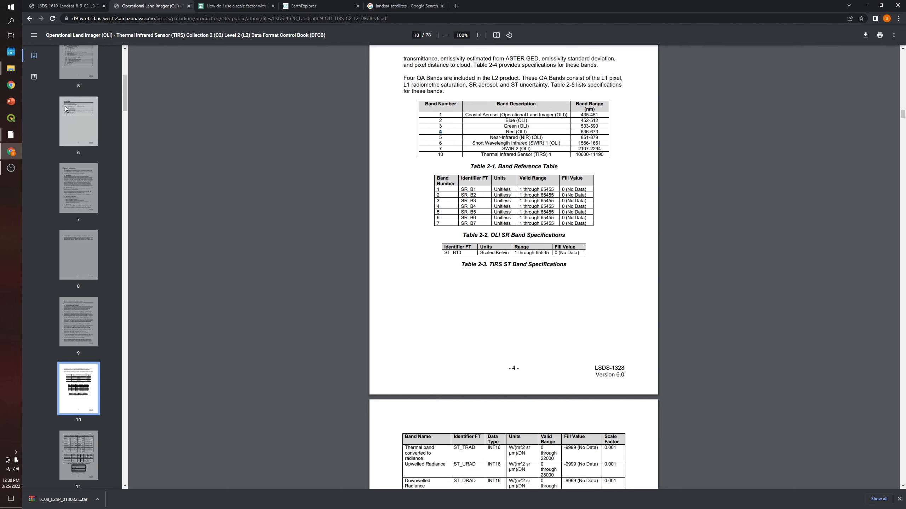
- Launch QGIS and bring up the extracted scene folder LC08_L2SP_013032_20210616_20210622_02_T1 (1) in File Explorer
left_click(13, 118)
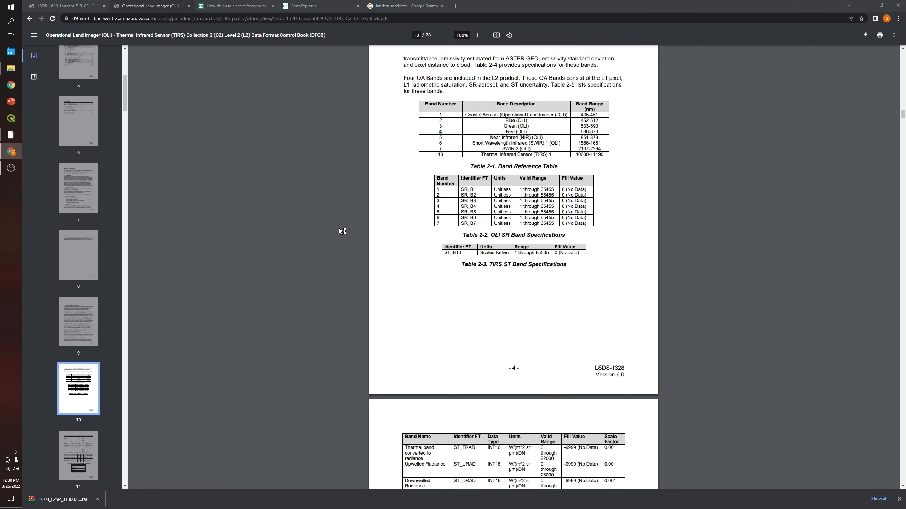
mouse_move(11, 68)
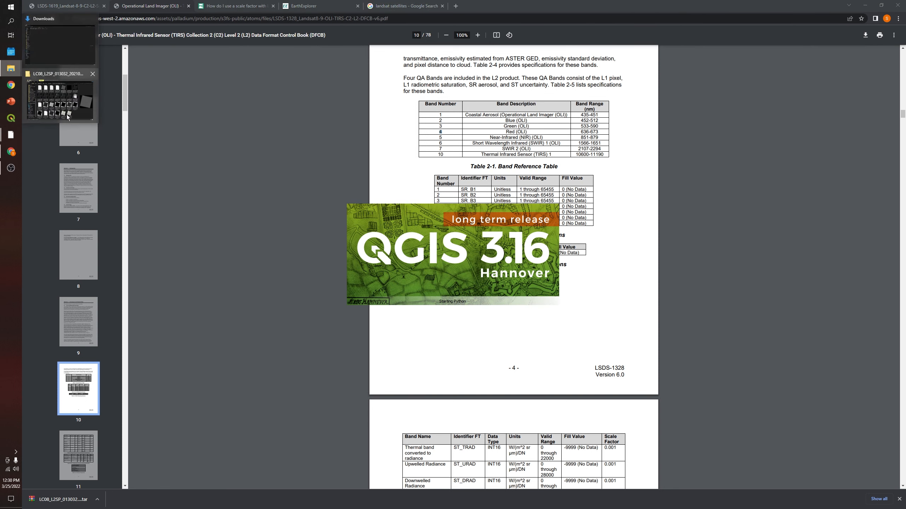
left_click(68, 117)
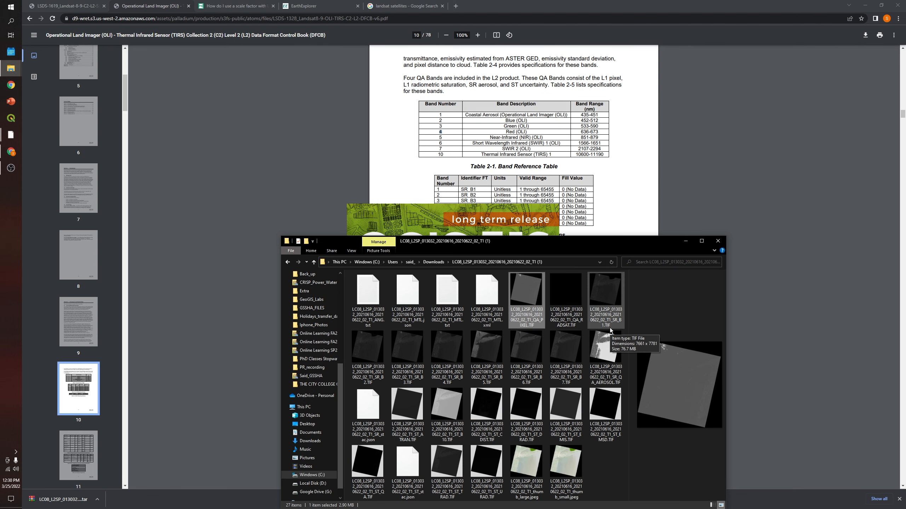
left_click_drag(584, 242, 524, 125)
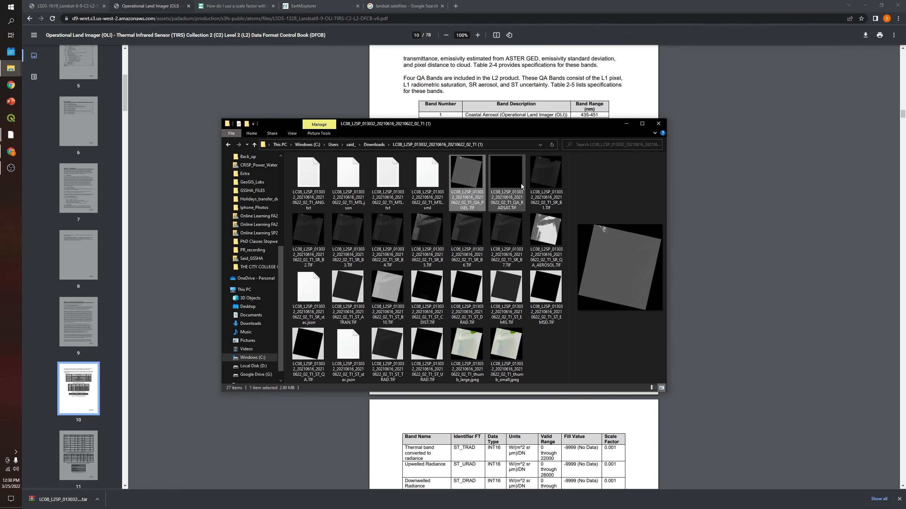
- Select the seven surface reflectance band files, SR_B1.TIF through SR_B7.TIF, in the scene folder
left_click(541, 182)
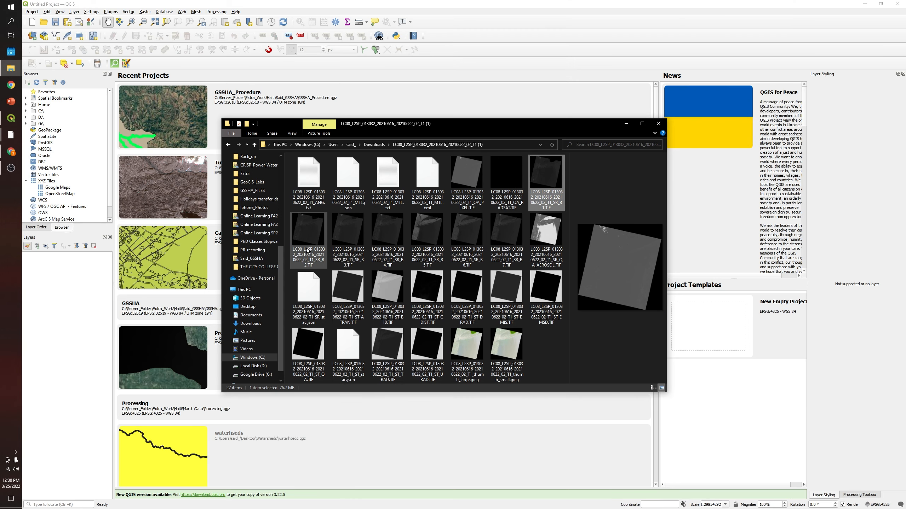
left_click(307, 249, "ctrl")
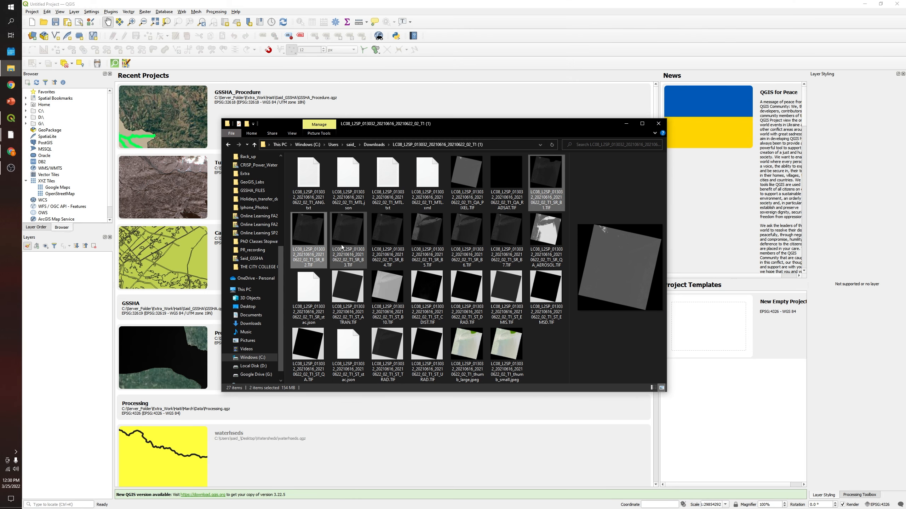
left_click(341, 247, "ctrl")
left_click(389, 246, "ctrl")
left_click(429, 246, "ctrl")
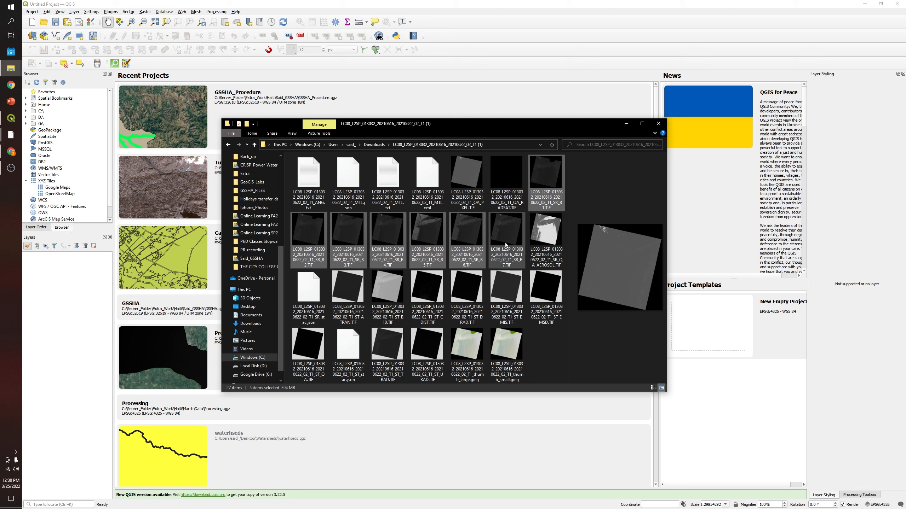
left_click(486, 262, "ctrl")
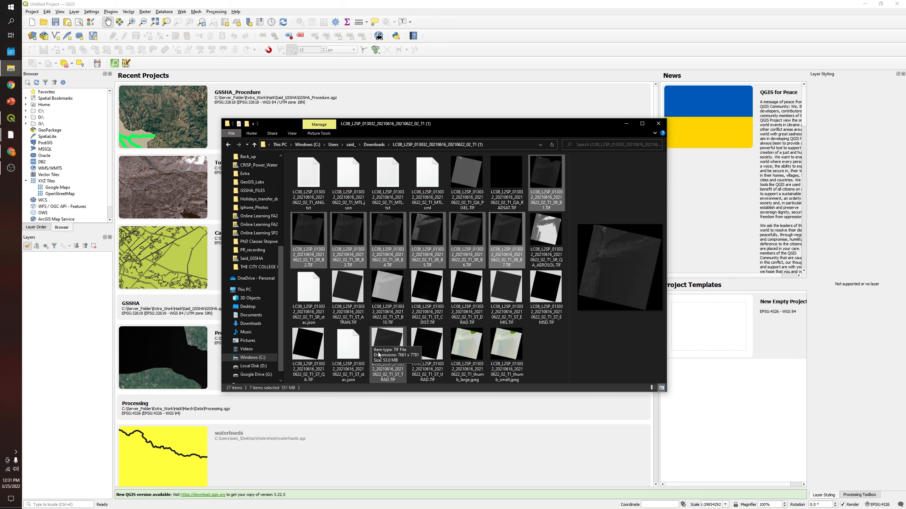
- Add the ST_B10.TIF file to the selected SR_B1–SR_B7 bands and load all eight rasters into the QGIS project
left_click(385, 322, "ctrl")
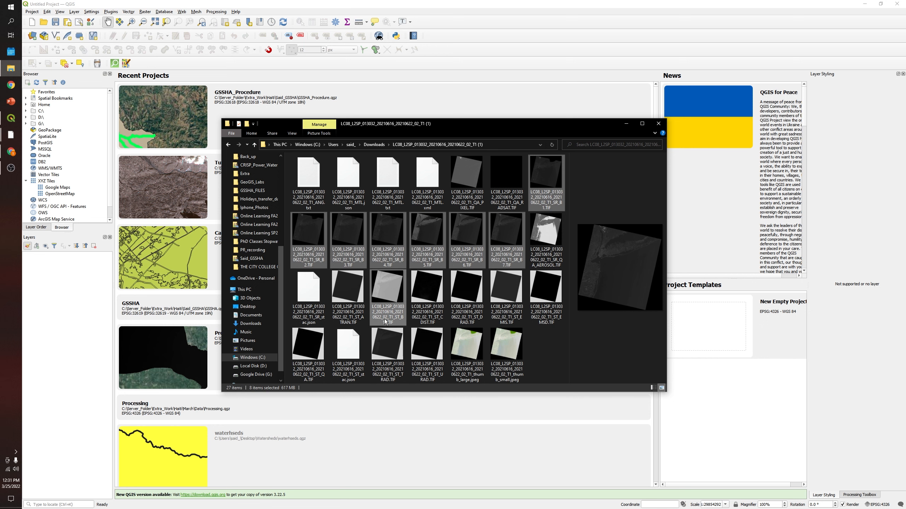
left_click_drag(388, 300, 180, 207)
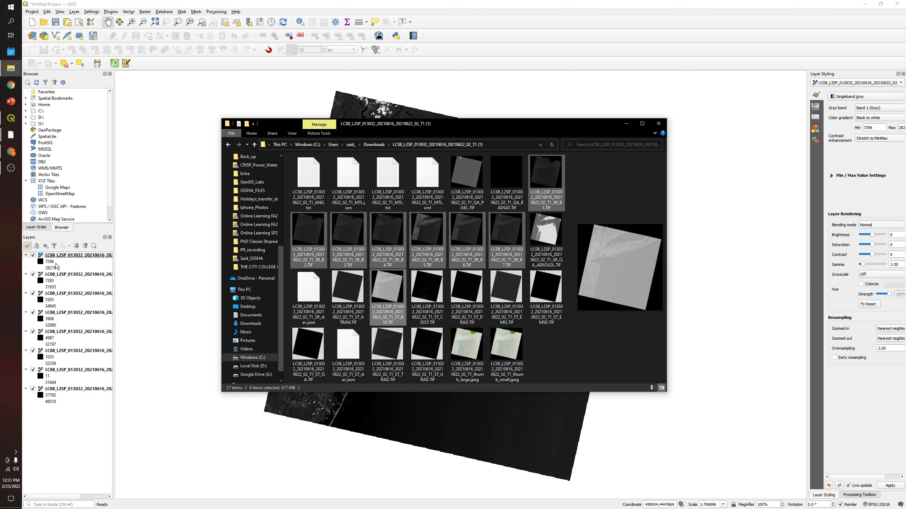
left_click(625, 123)
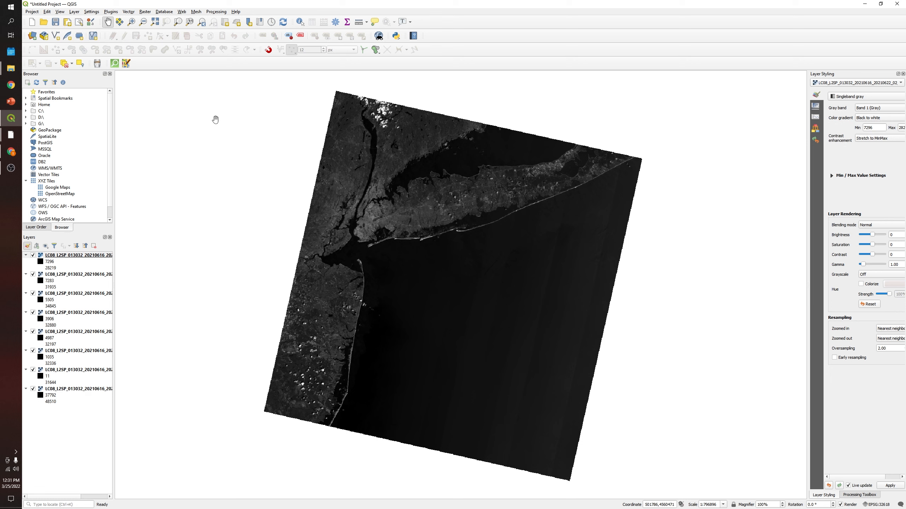
- Start Build Virtual Raster and set all eight loaded layers, SR_B1 to SR_B7 and ST_B10, as its inputs
left_click(144, 12)
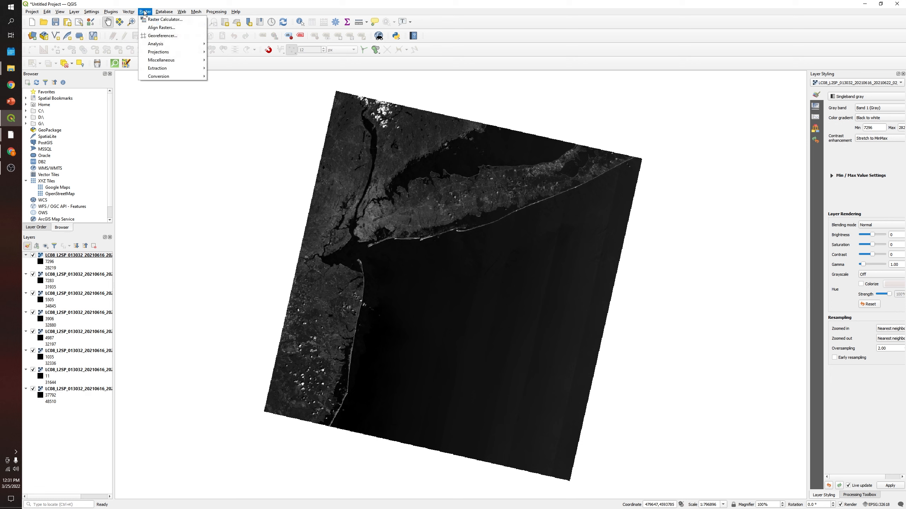
mouse_move(178, 60)
left_click(234, 60)
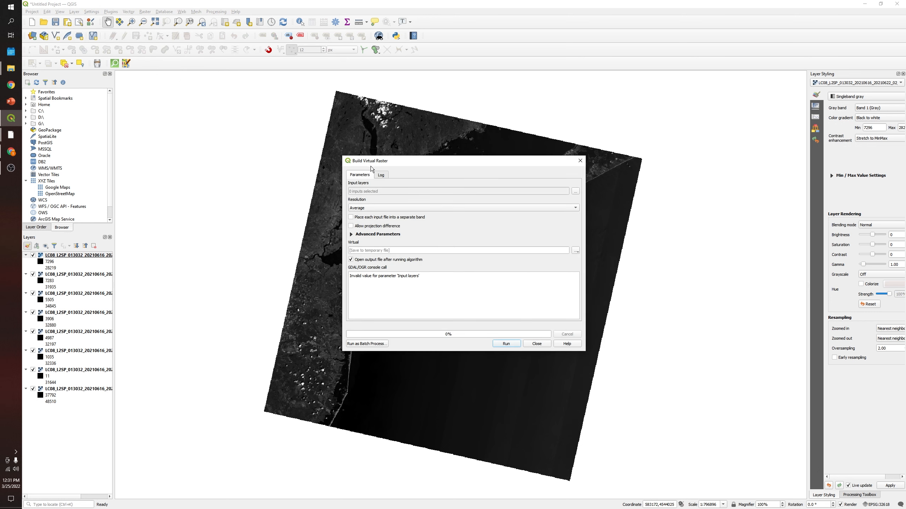
left_click(575, 191)
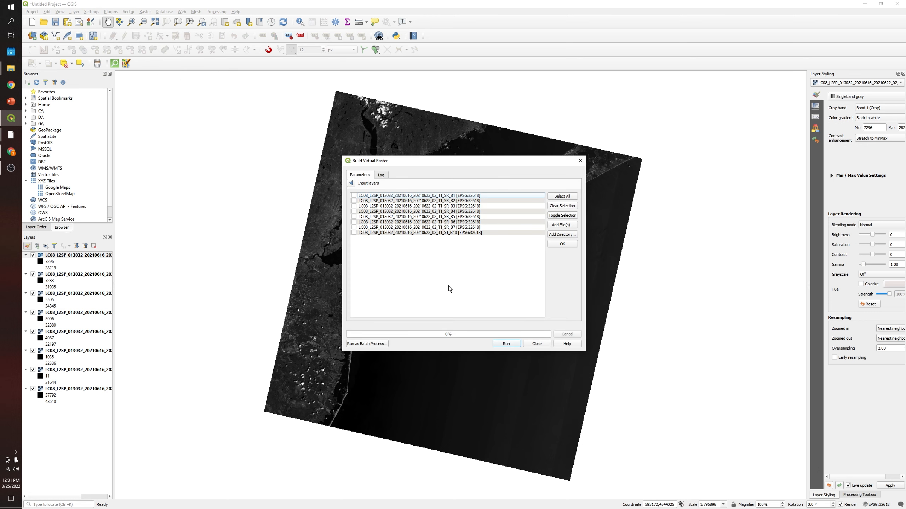
left_click(351, 183)
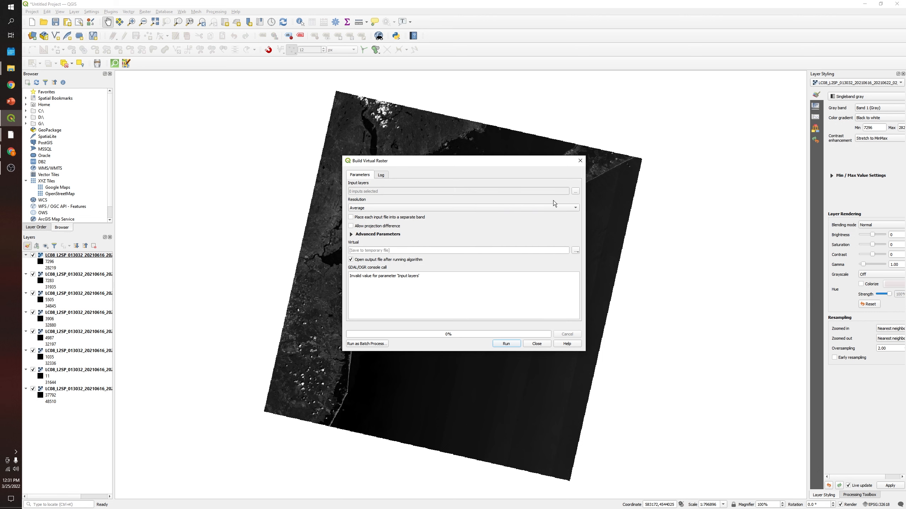
left_click(575, 192)
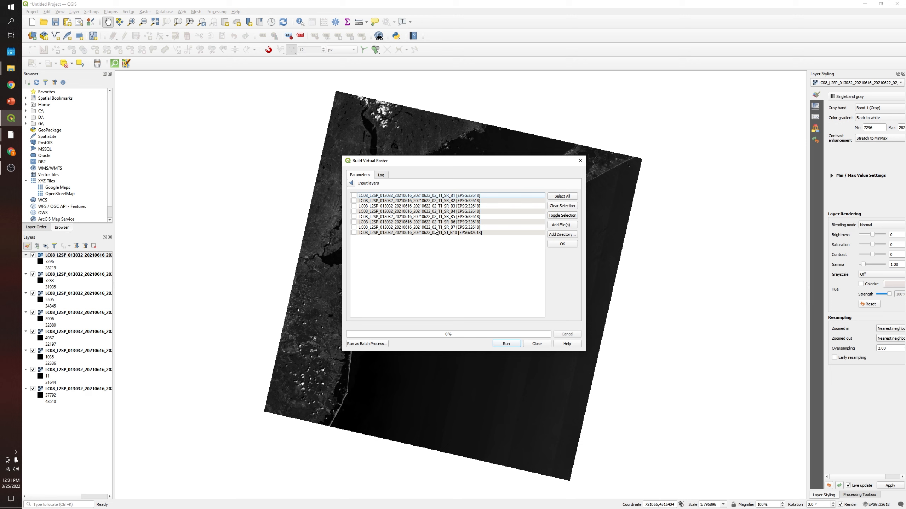
left_click(453, 197)
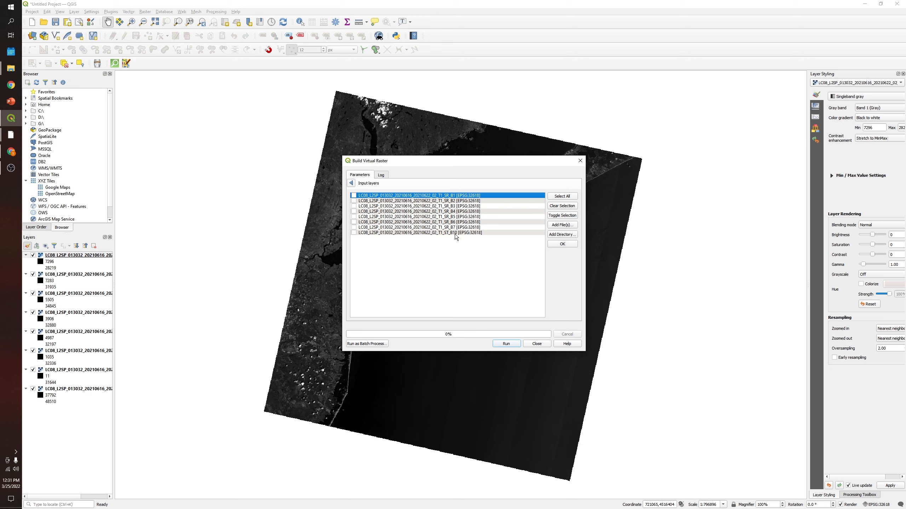
left_click(558, 198)
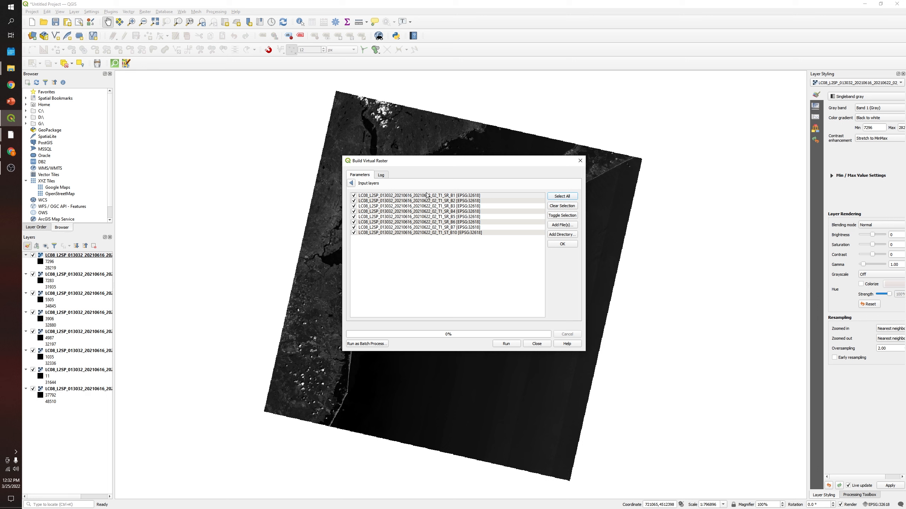
left_click_drag(427, 196, 453, 208)
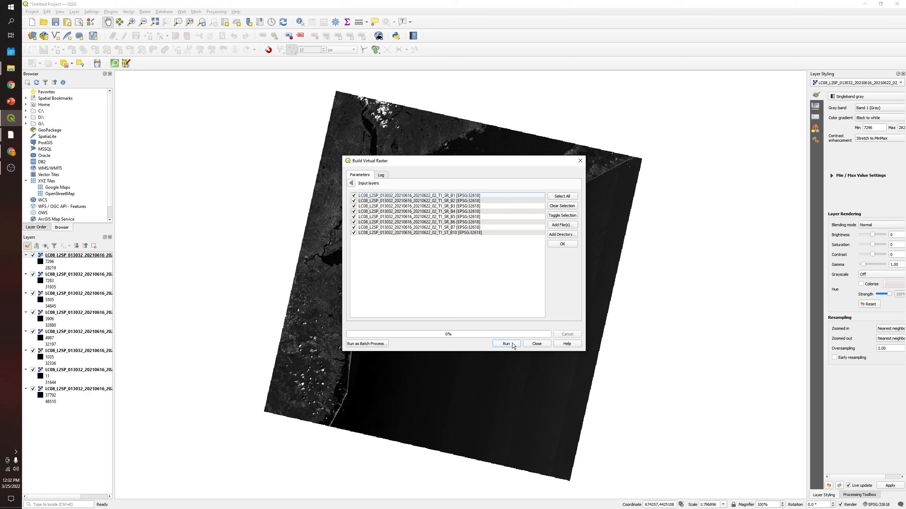
left_click(351, 182)
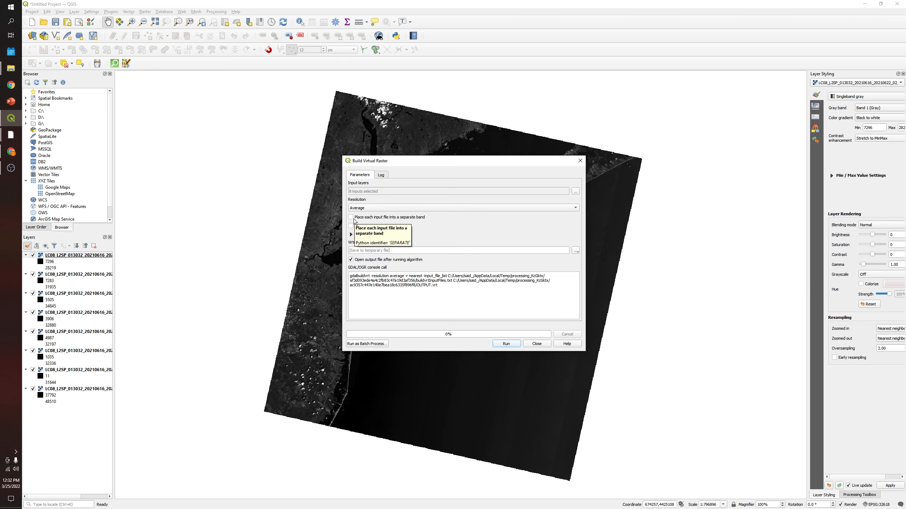
- Place each input file into a separate band and set the virtual raster's resolution to Highest
left_click(353, 219)
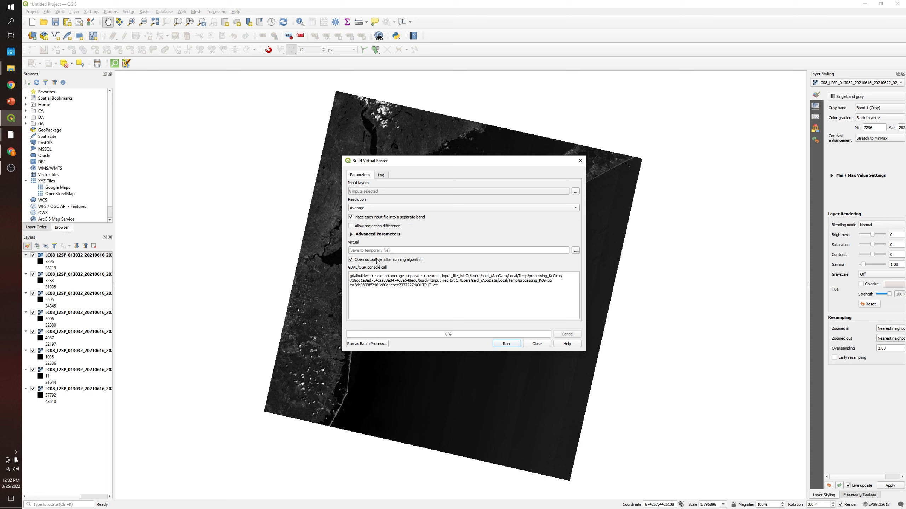
left_click(368, 207)
left_click(373, 215)
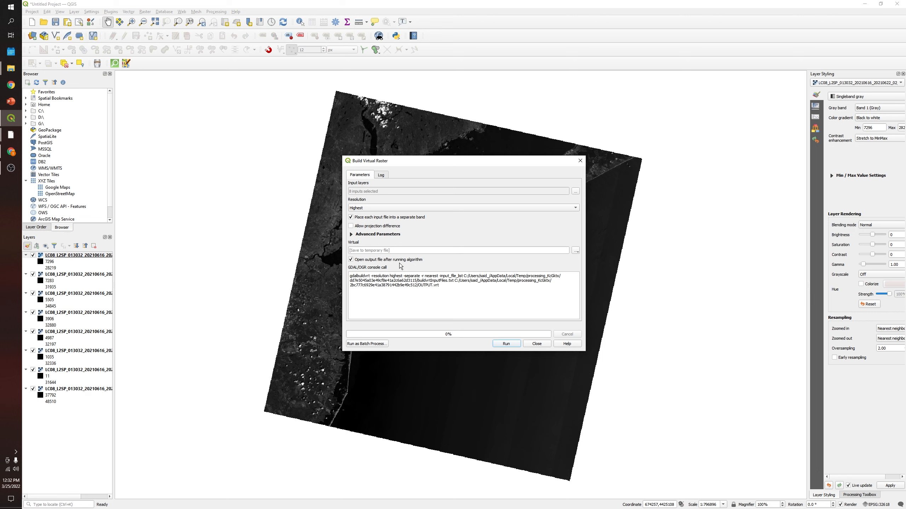
- Save the virtual raster as band_1_7_10 in the scene's folder under Downloads and run the algorithm
left_click(574, 250)
left_click(597, 267)
scroll(378, 231, "up", 10)
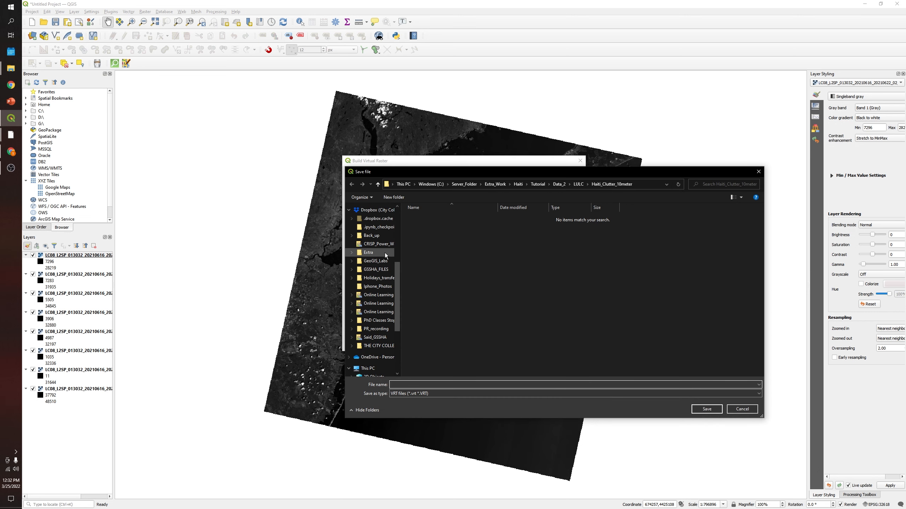
left_click(375, 229)
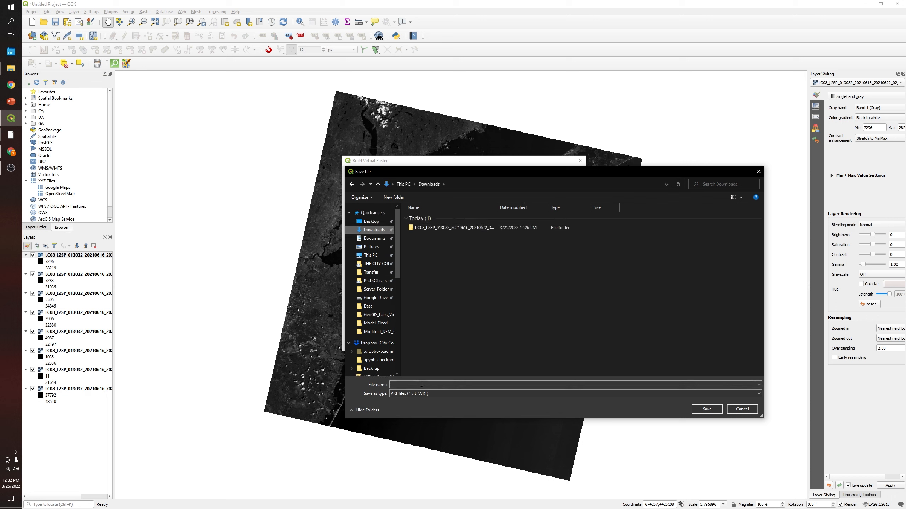
double_click(441, 228)
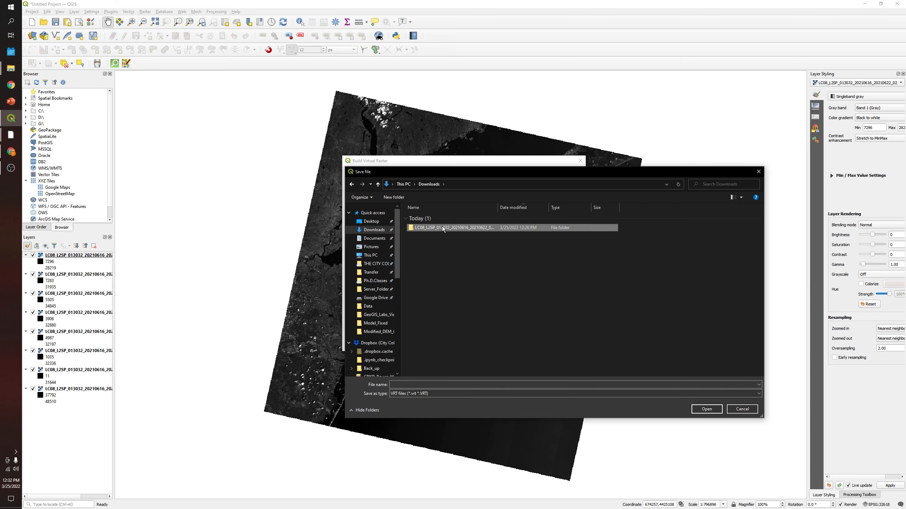
left_click(426, 383)
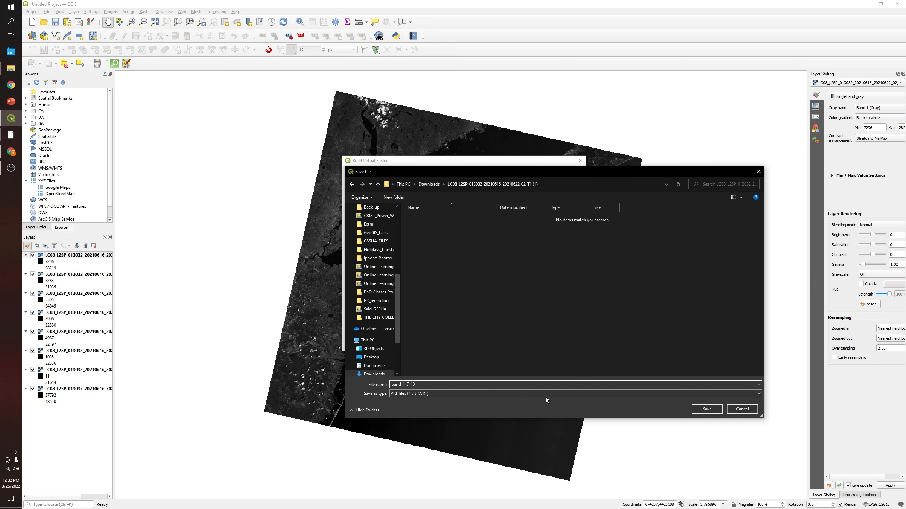
left_click(707, 410)
left_click(506, 344)
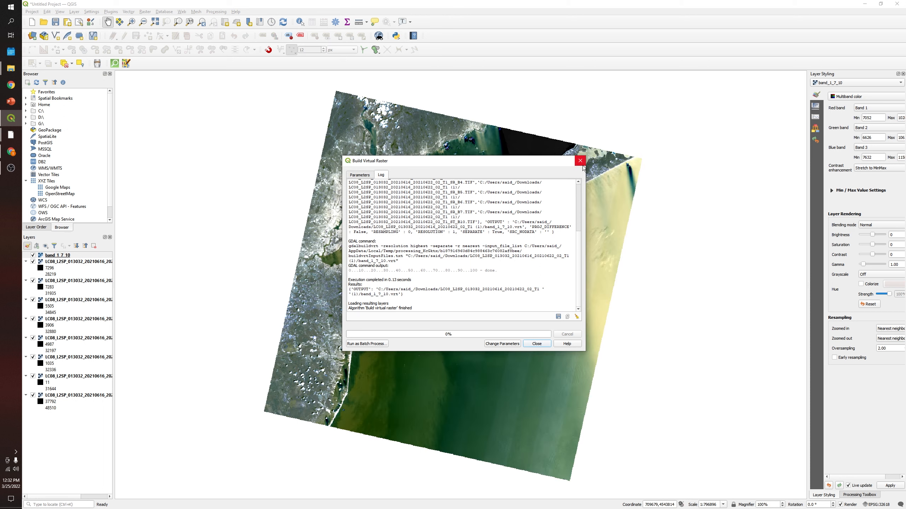
left_click(580, 160)
- Hide the eight individual LC08 band layers, leaving only the band_1_7_10 layer visible
left_click(33, 262)
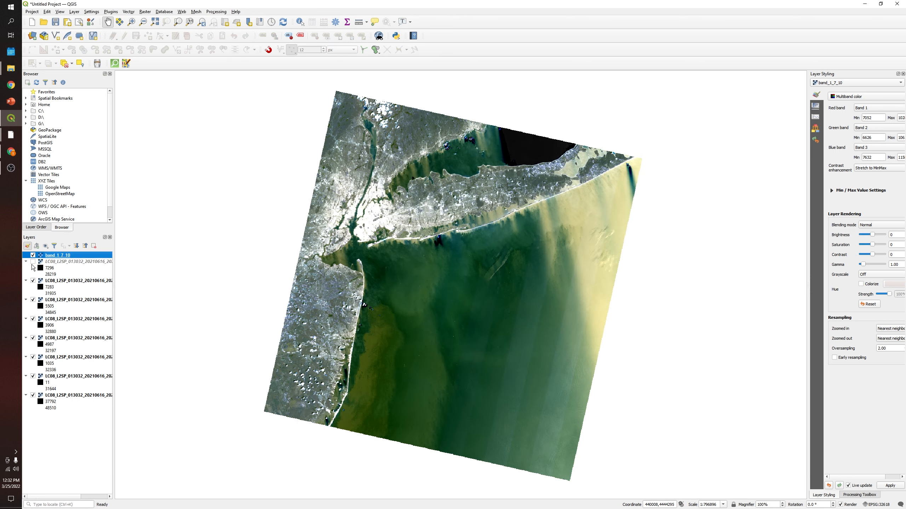
left_click(33, 280)
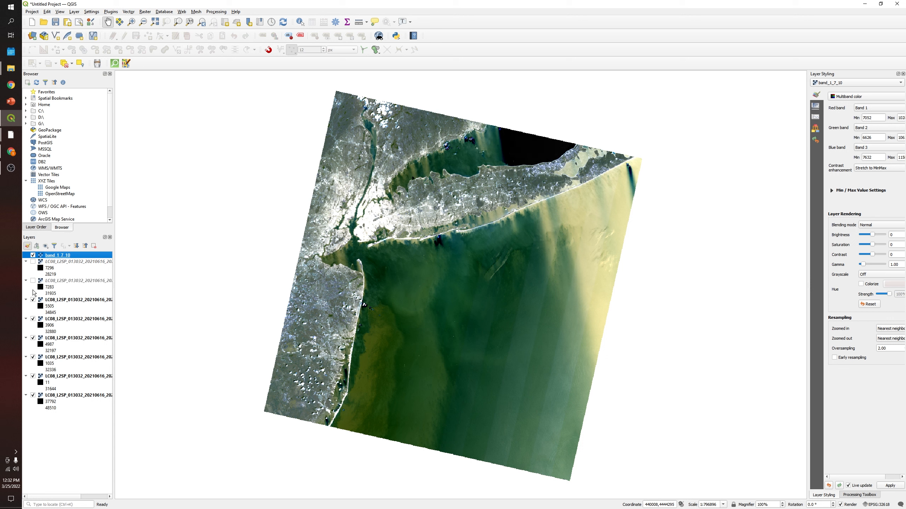
left_click(34, 302)
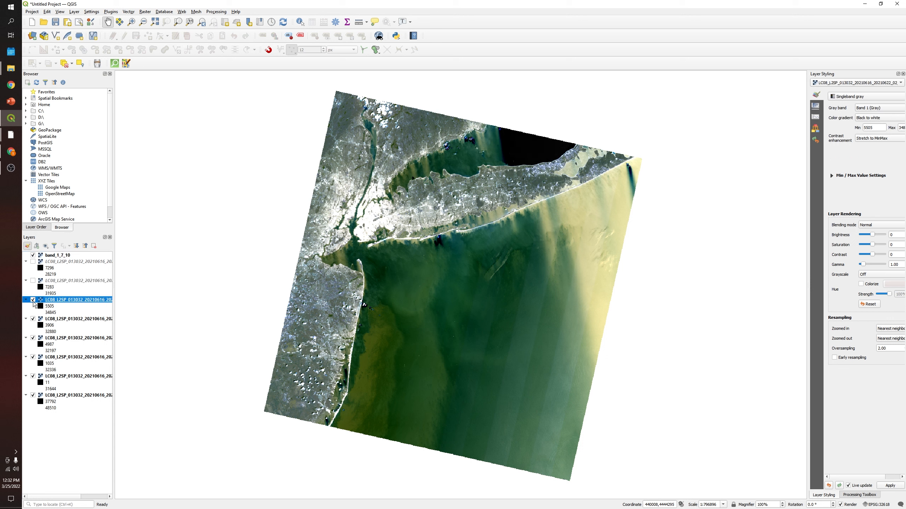
left_click(33, 300)
left_click(33, 319)
left_click(33, 338)
left_click(34, 357)
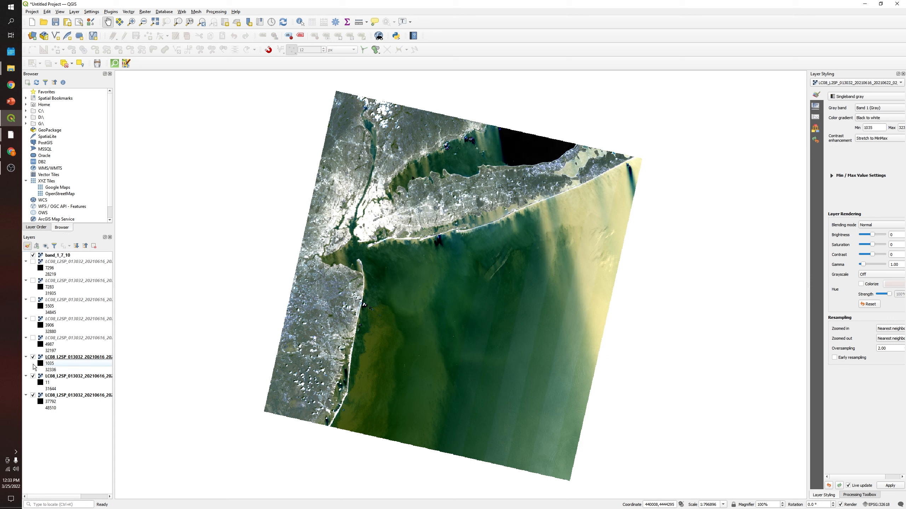
left_click(33, 357)
left_click(32, 376)
left_click(35, 398)
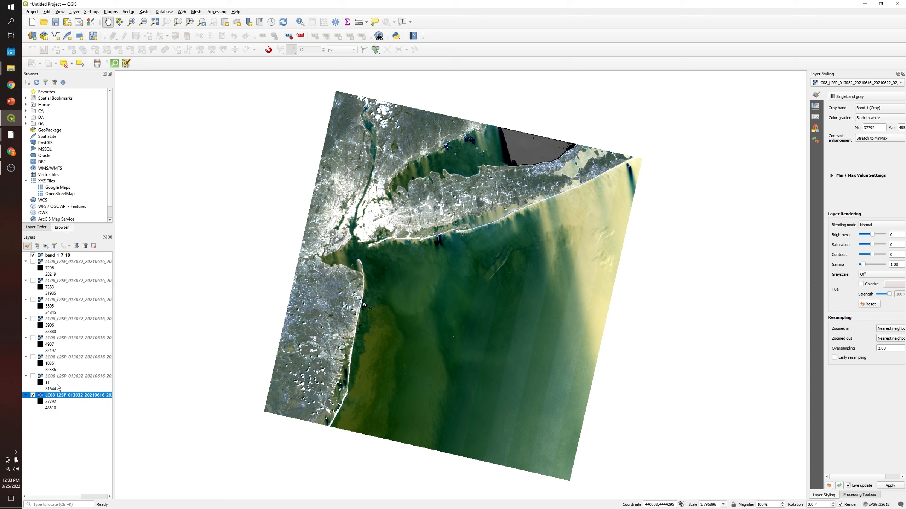
left_click(34, 396)
left_click(67, 256)
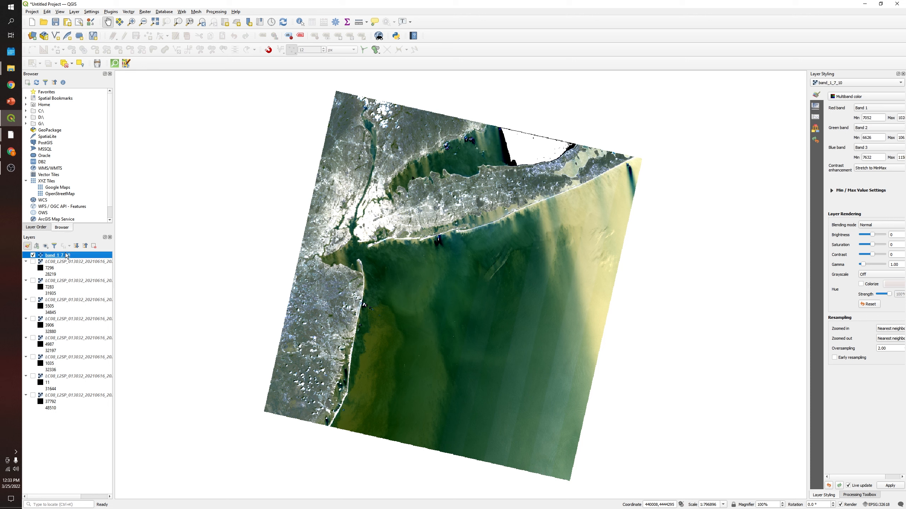
right_click(56, 257)
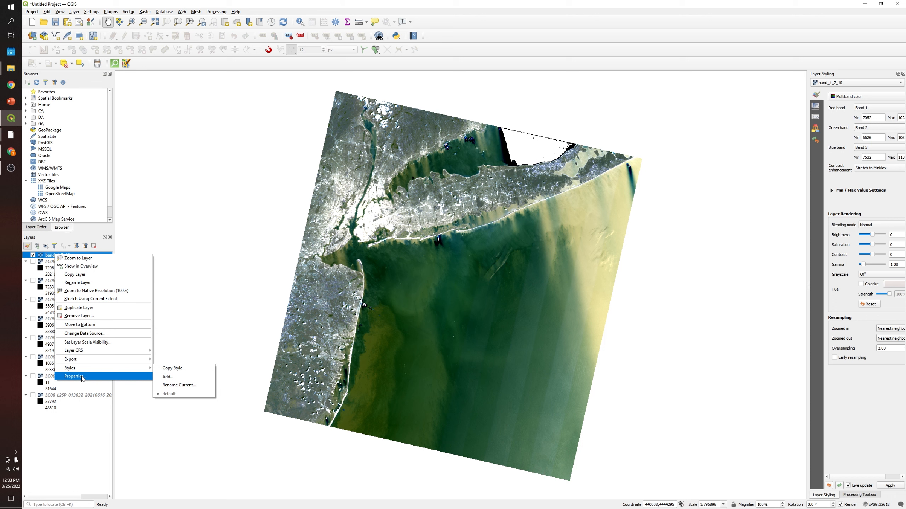
left_click(145, 11)
left_click(145, 11)
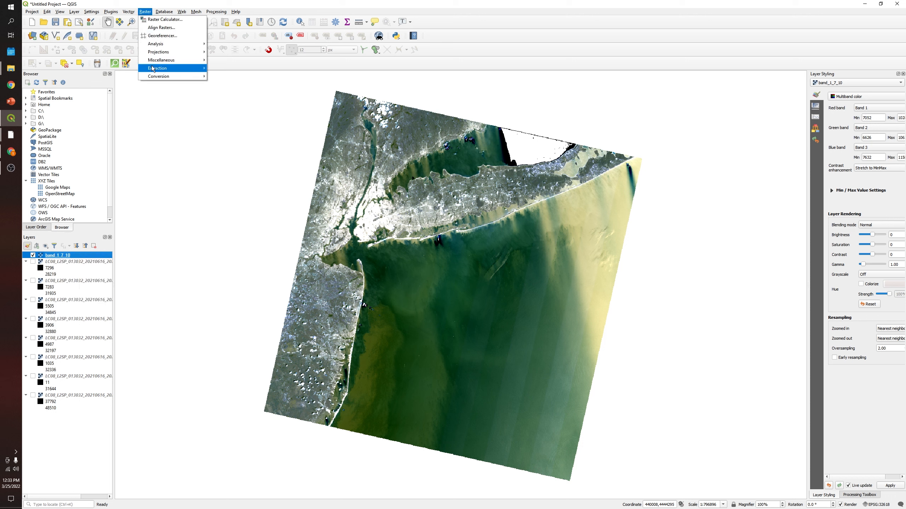
mouse_move(168, 61)
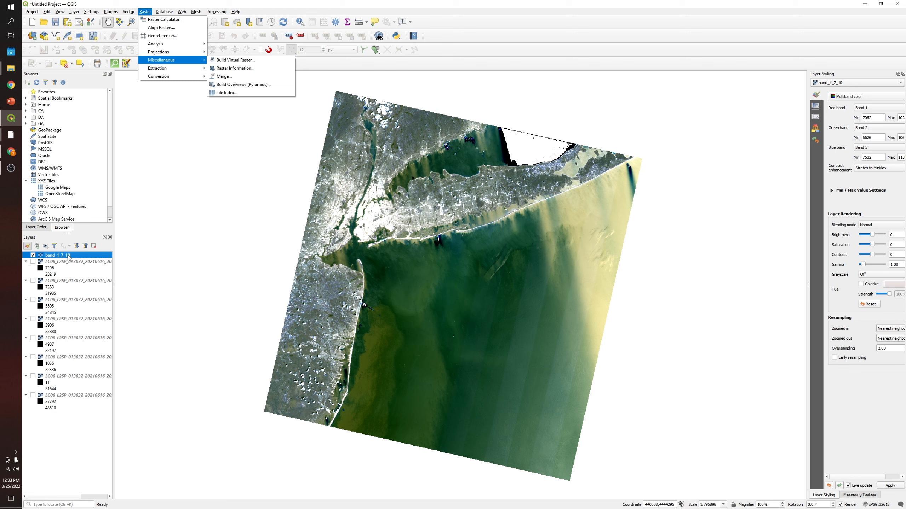
- Review the band_1_7_10 layer's information, checking its band list, dimensions and pixel size
right_click(69, 258)
left_click(85, 378)
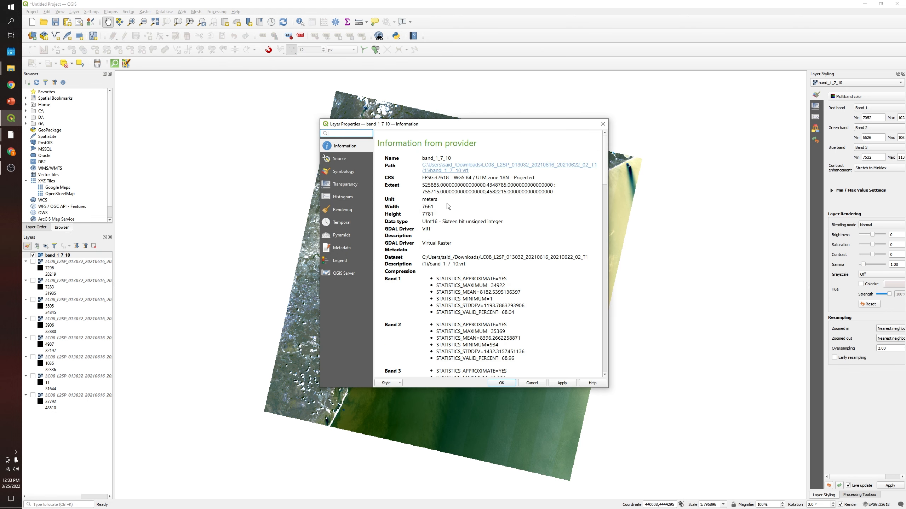
scroll(448, 206, "down", 4)
scroll(429, 208, "down", 2)
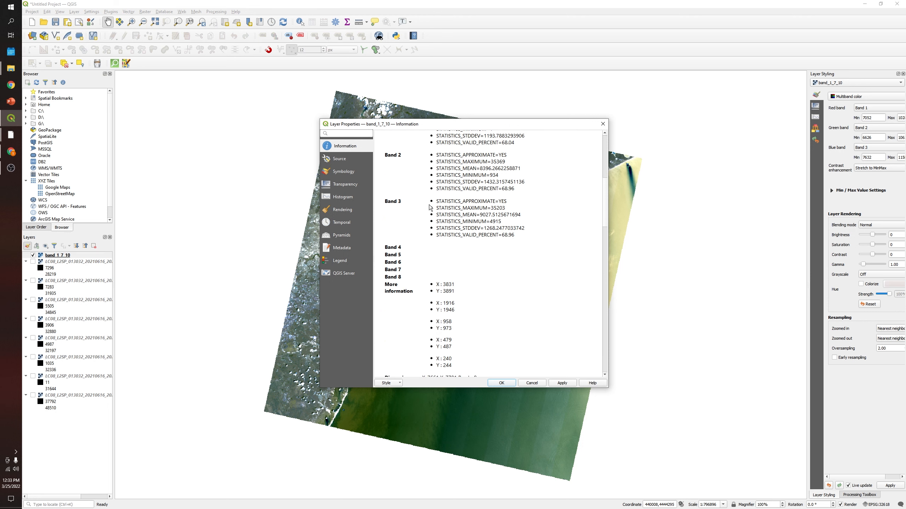
scroll(417, 195, "up", 1)
scroll(394, 256, "down", 2)
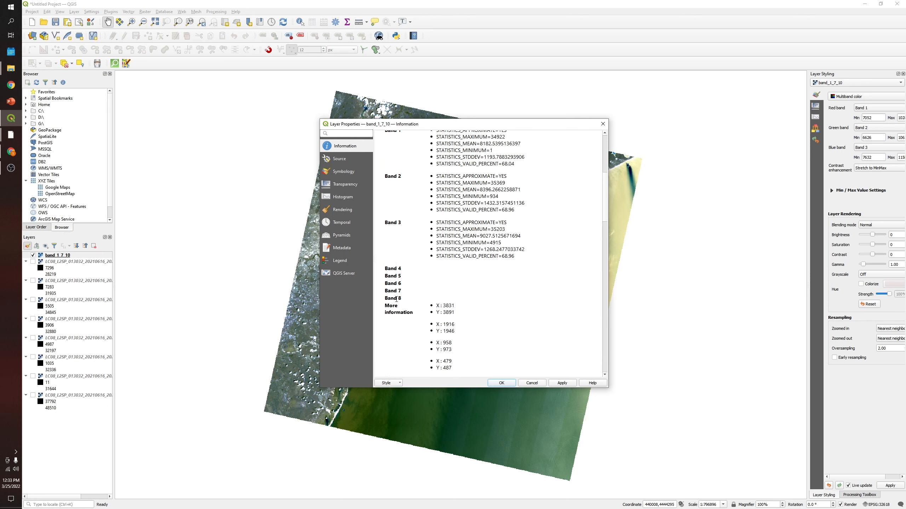
scroll(396, 300, "down", 3)
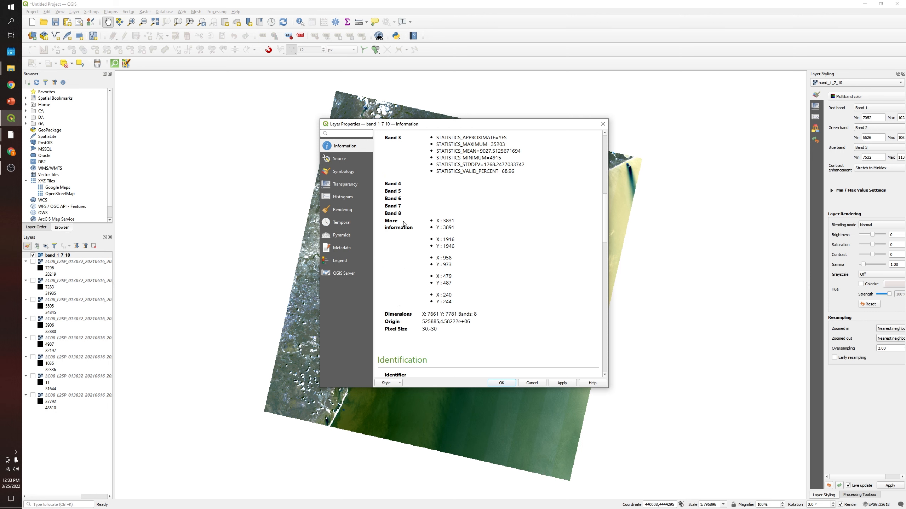
scroll(400, 222, "up", 4)
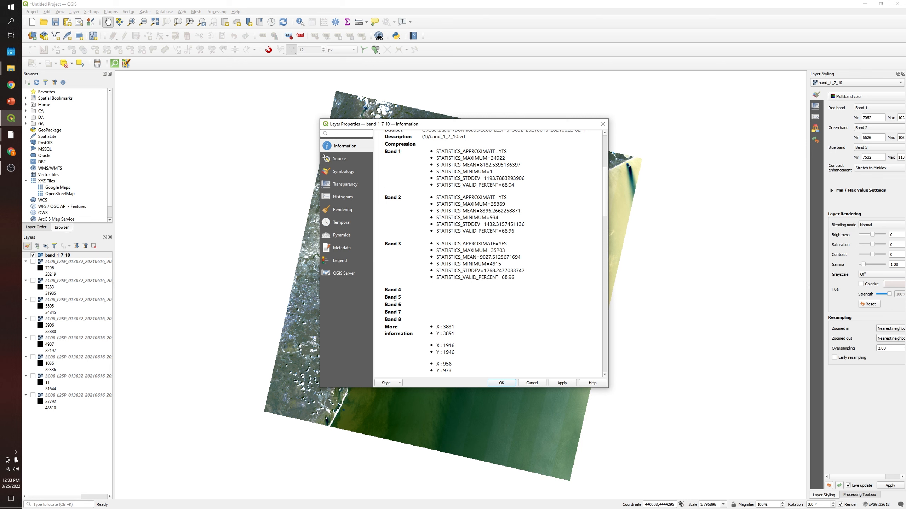
left_click(505, 385)
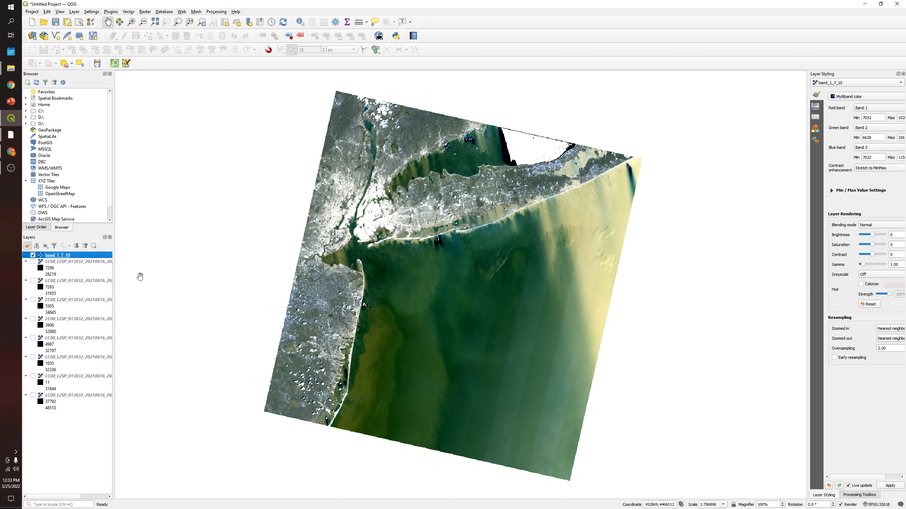
right_click(60, 259)
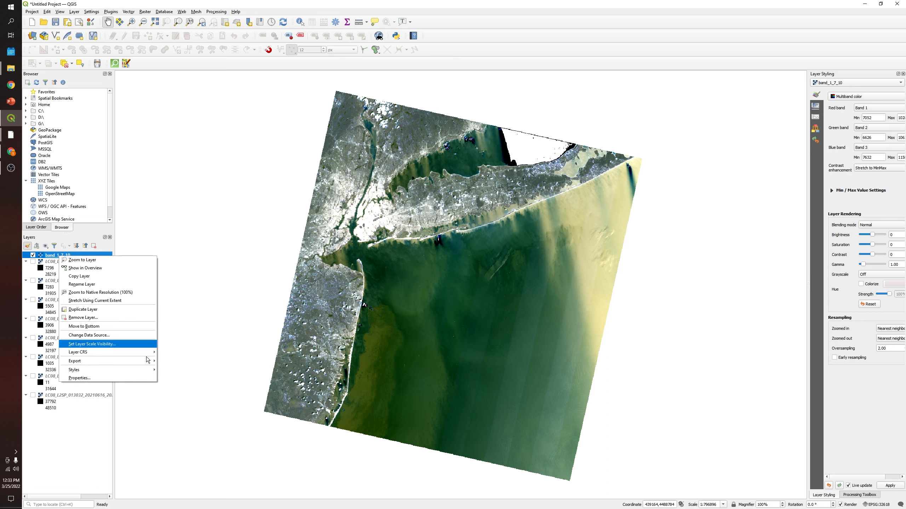
mouse_move(124, 362)
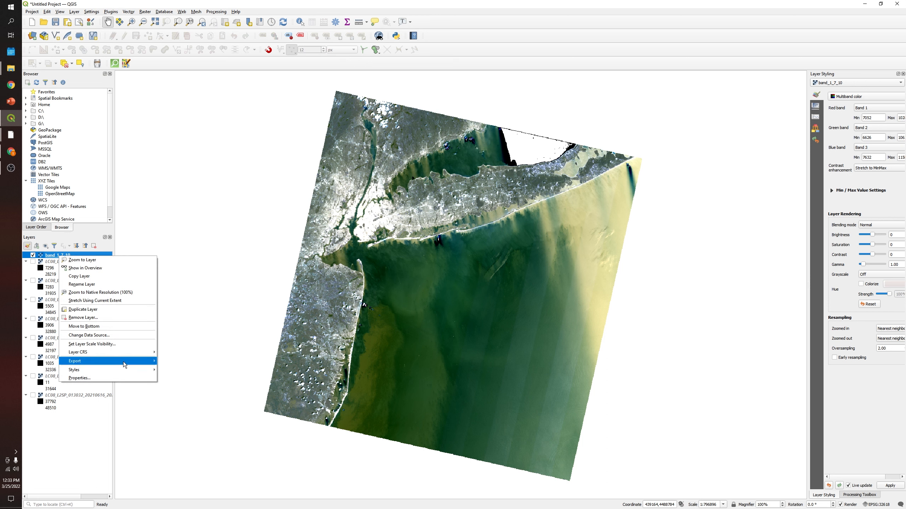
left_click(196, 358)
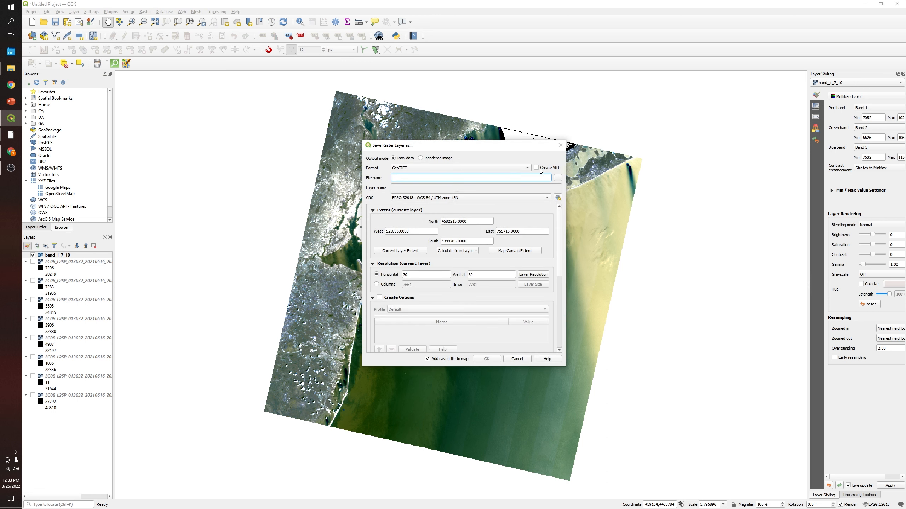
left_click(560, 145)
right_click(57, 256)
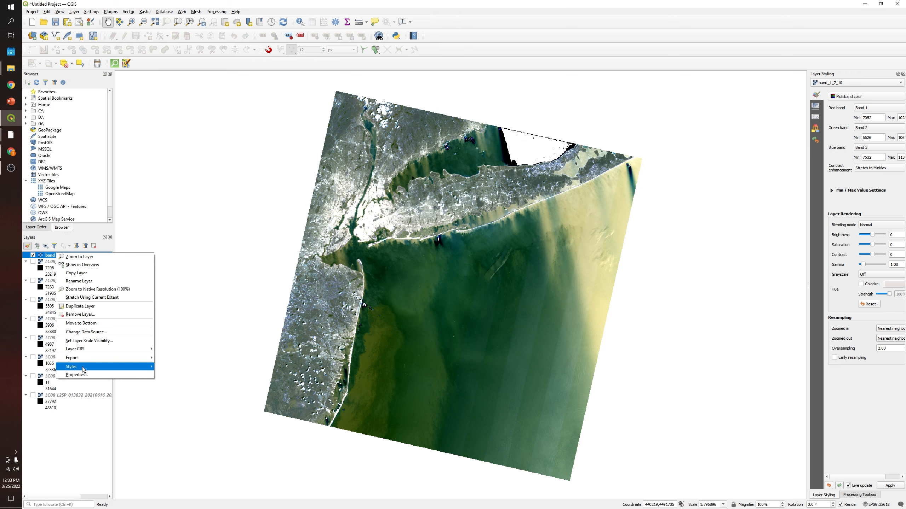
left_click(72, 376)
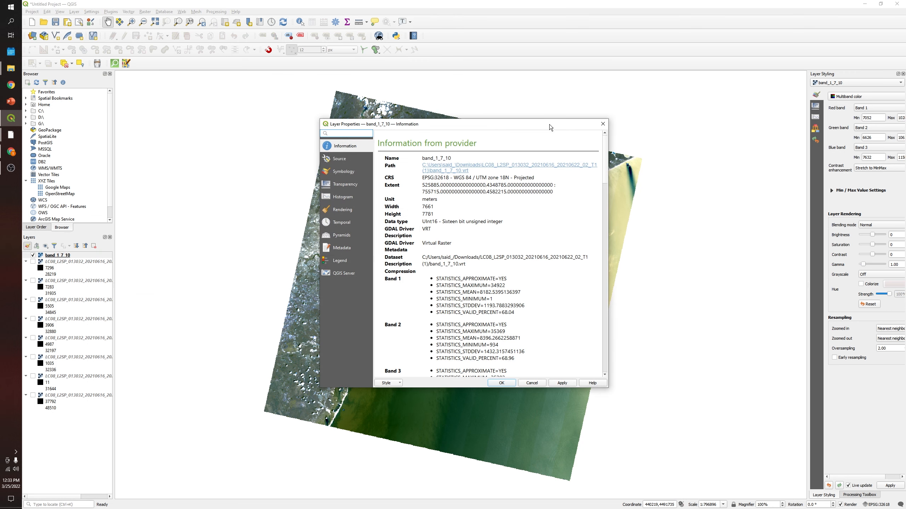
left_click(602, 124)
- Start exporting the band_1_7_10 layer as a raw-data GeoTIFF and choose the Downloads folder as its destination
right_click(51, 258)
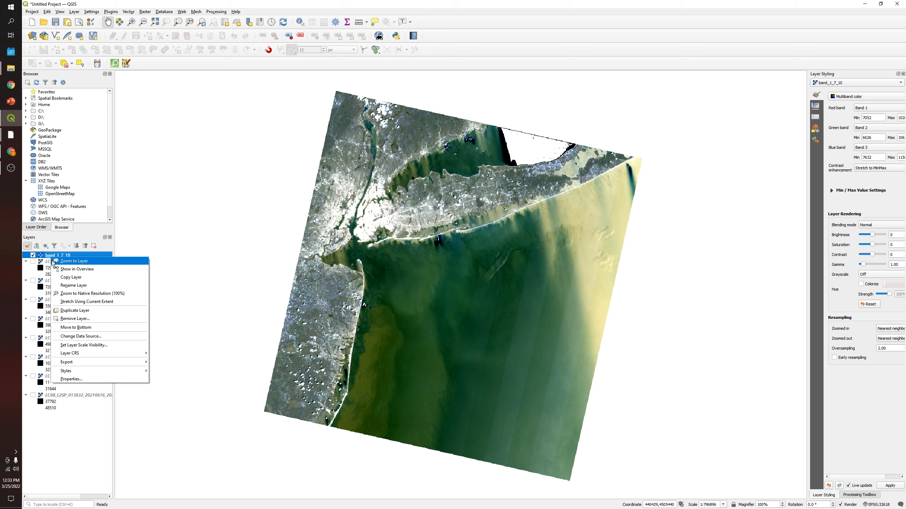
left_click(159, 365)
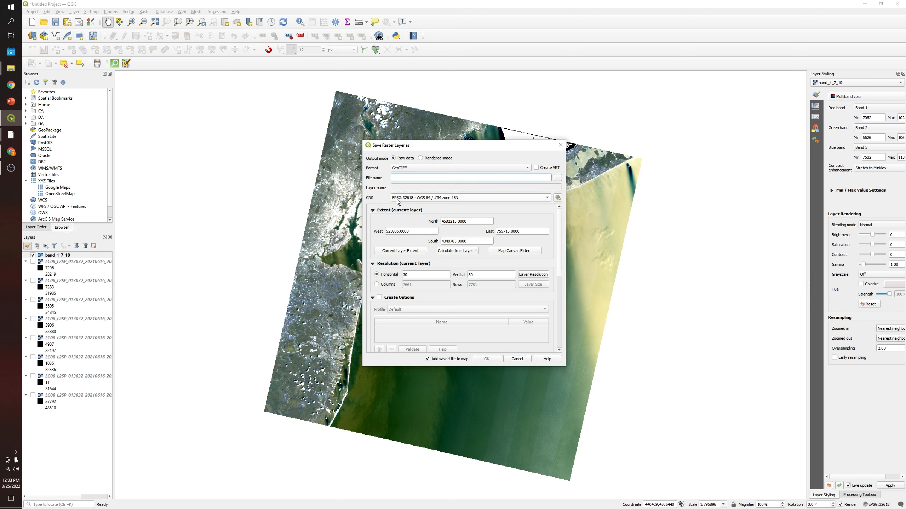
left_click(557, 178)
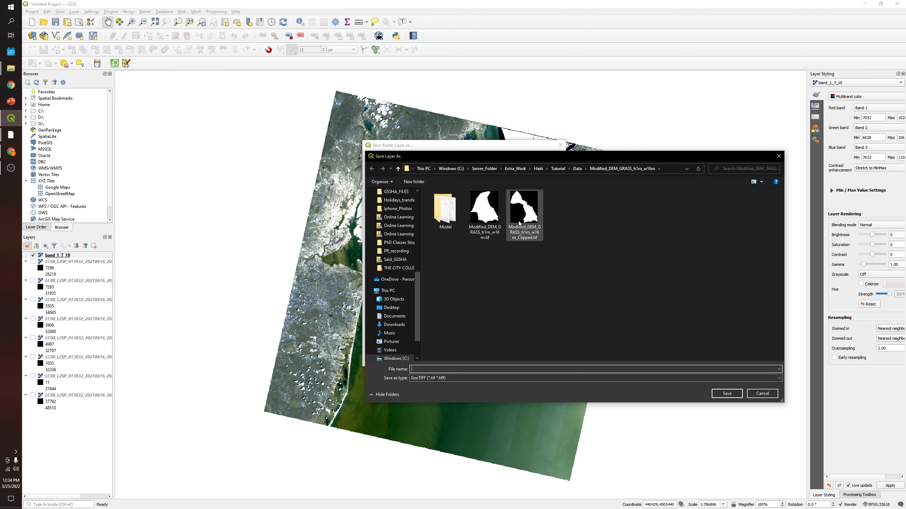
scroll(392, 250, "up", 2)
right_click(394, 251)
left_click(390, 217)
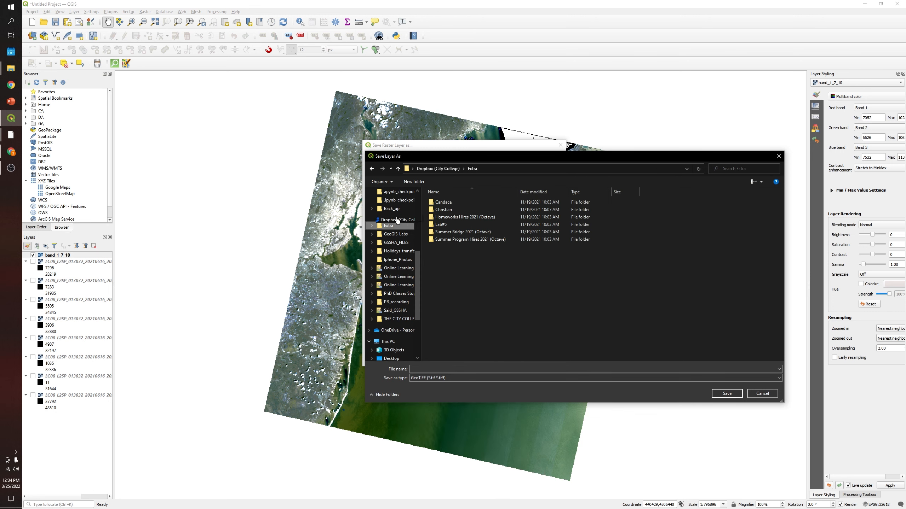
left_click(394, 216)
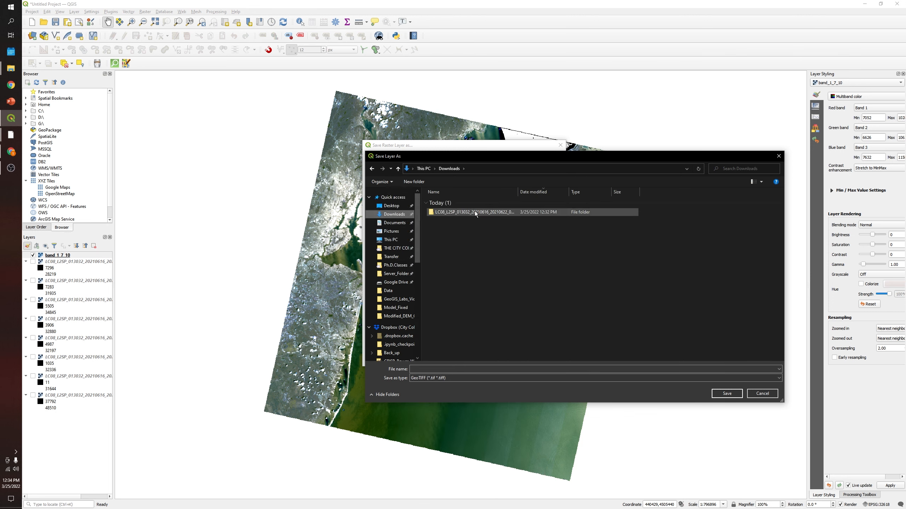
left_click(474, 212)
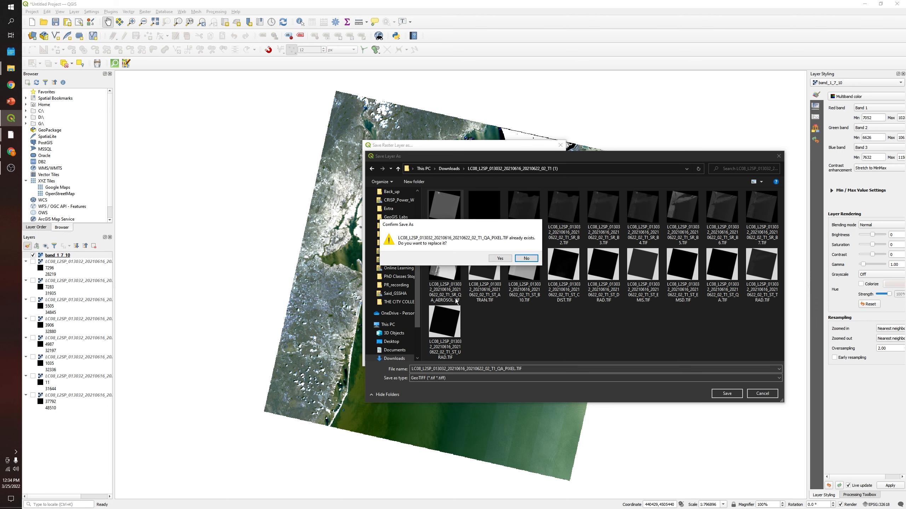
left_click(514, 258)
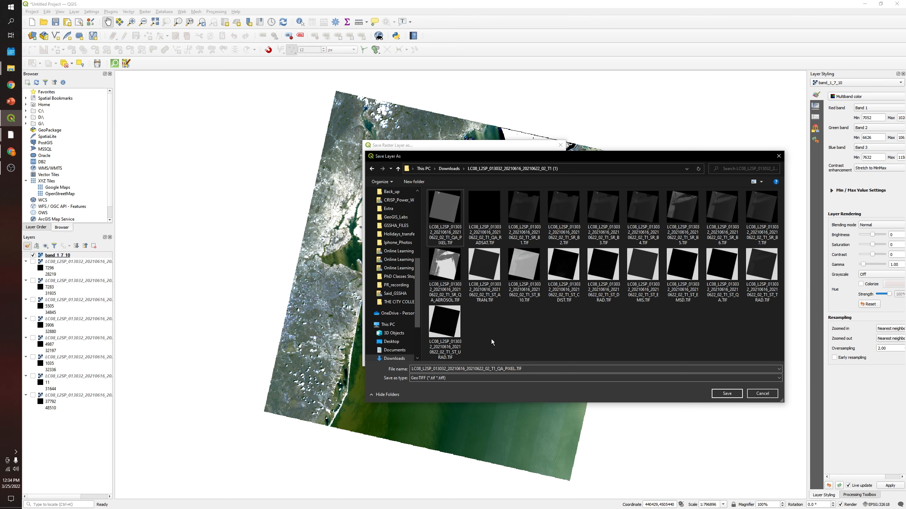
left_click(538, 369)
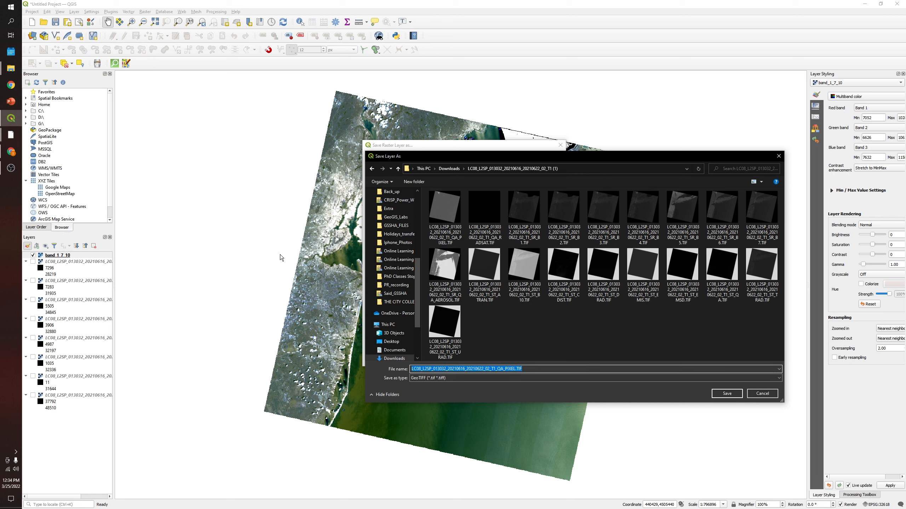
left_click(372, 169)
- Name the output GeoTIFF Landsat_1_7_10 and run the export with the layer's own CRS, extent and resolution
left_click(521, 368)
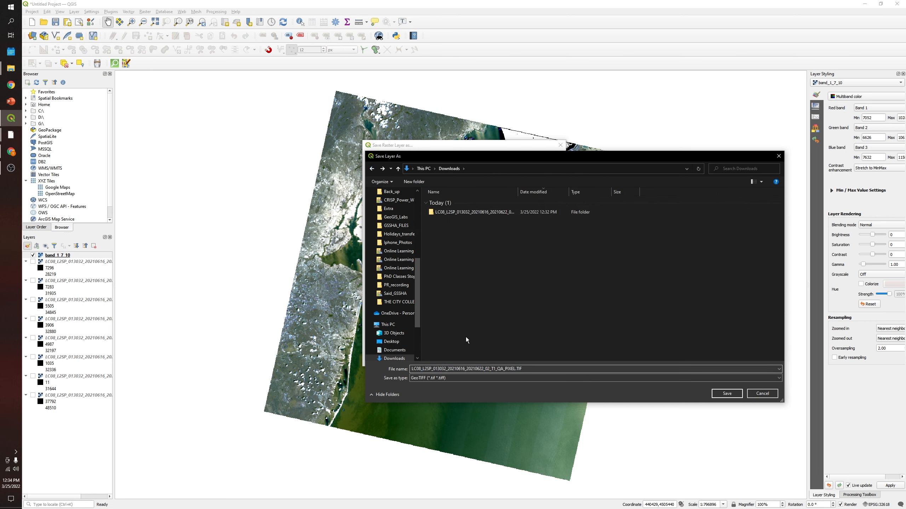
double_click(522, 369)
type("Landsat_1_7_10")
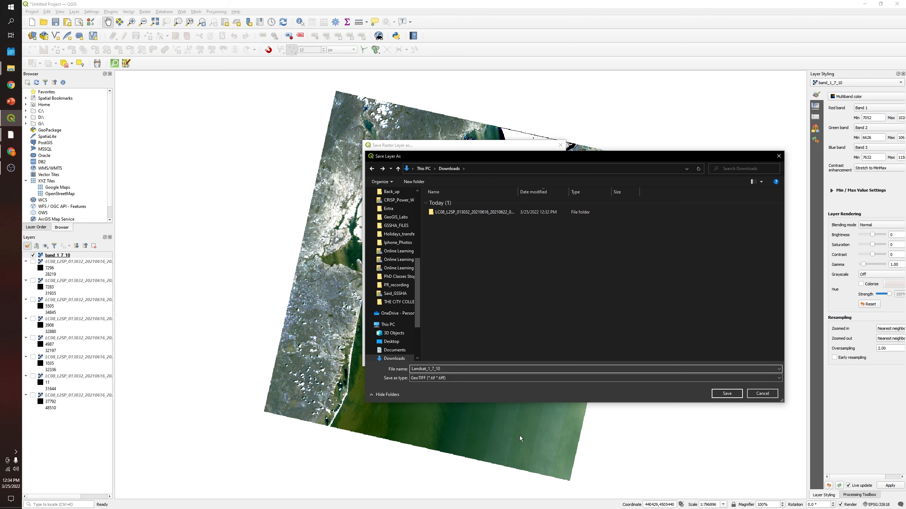
left_click(717, 394)
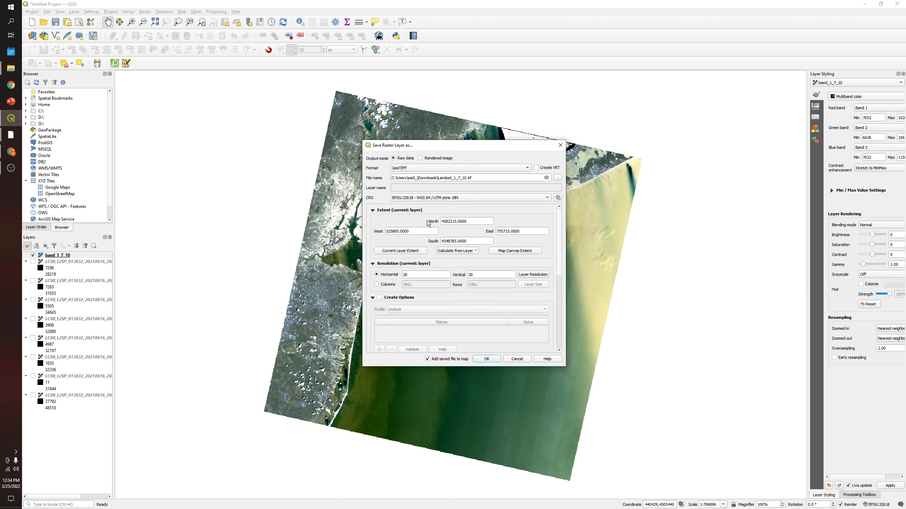
left_click(487, 358)
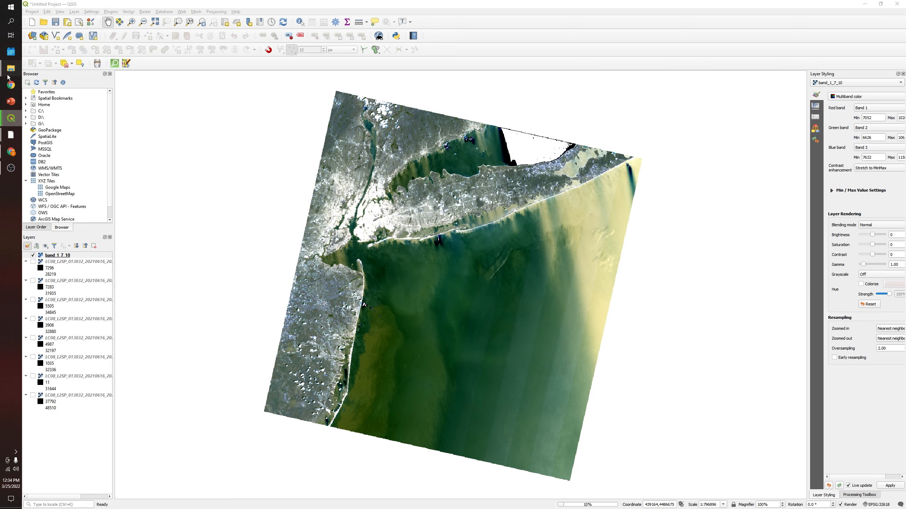
- Switch to File Explorer and check the size of Landsat_1_7_10.tif in the Downloads folder
left_click(52, 100)
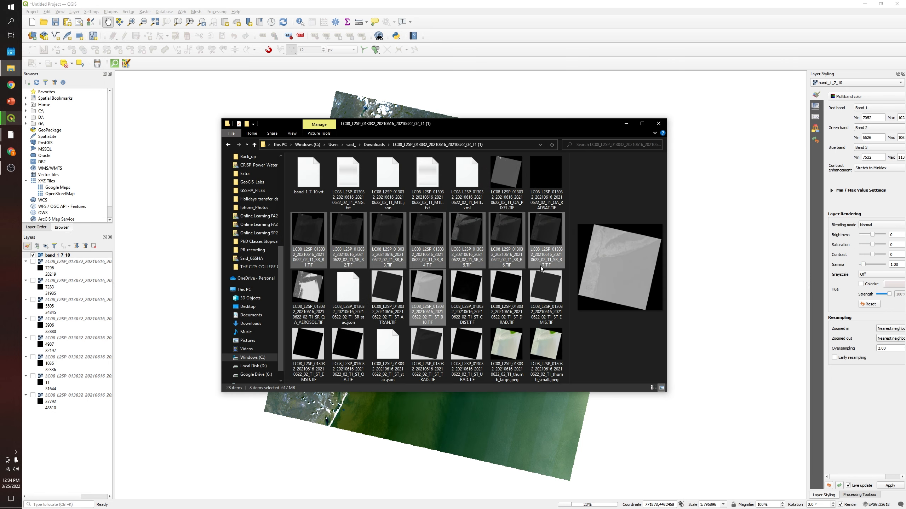
key("alt+Up")
left_click(319, 175)
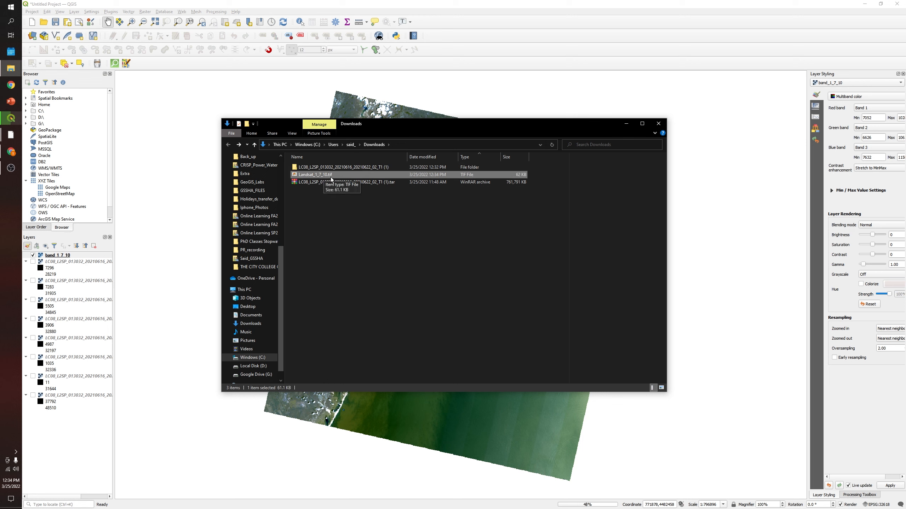
- Compare the file size of band_1_7_10.vrt in the scene's folder with that of the exported Landsat_1_7_10.tif in Downloads
double_click(329, 167)
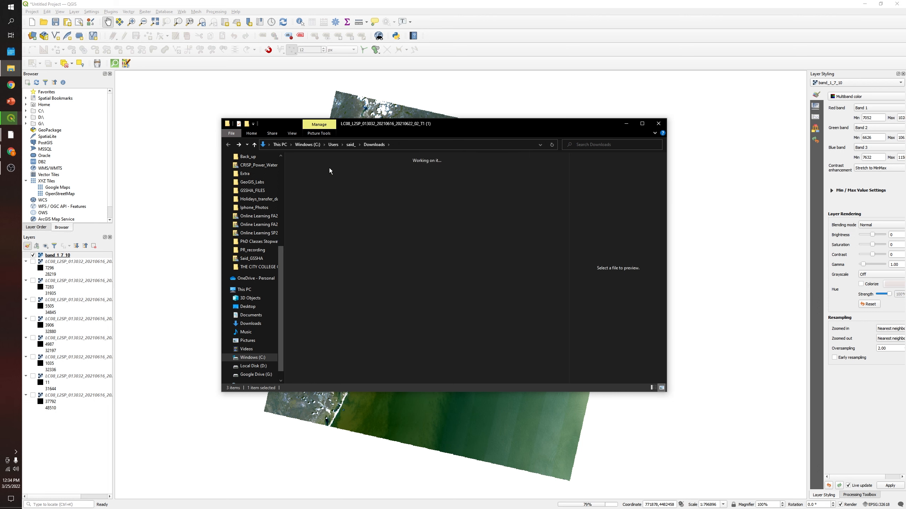
left_click(59, 259)
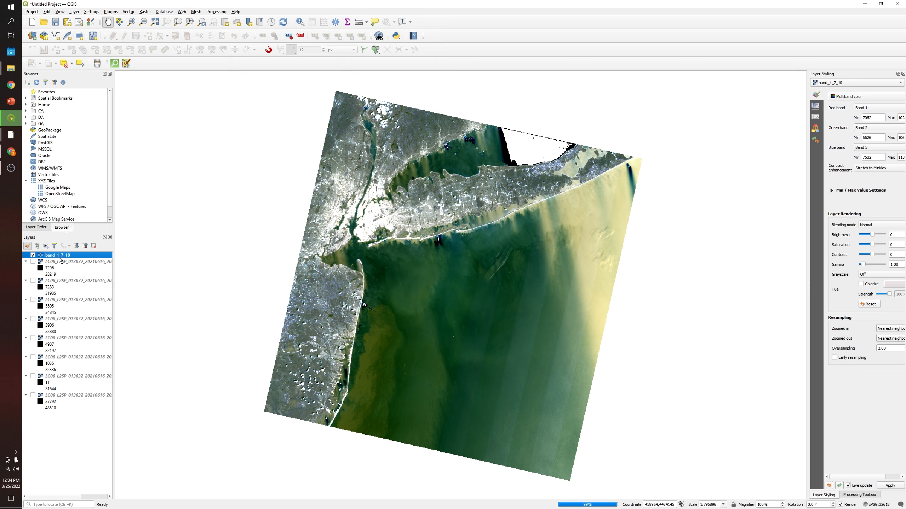
key("alt+Tab")
left_click(315, 185)
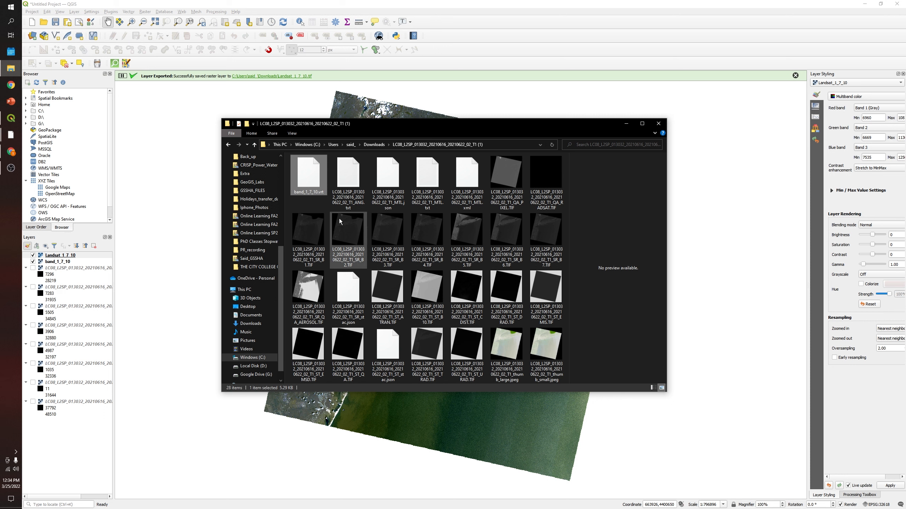
key("alt+Left")
left_click(378, 174)
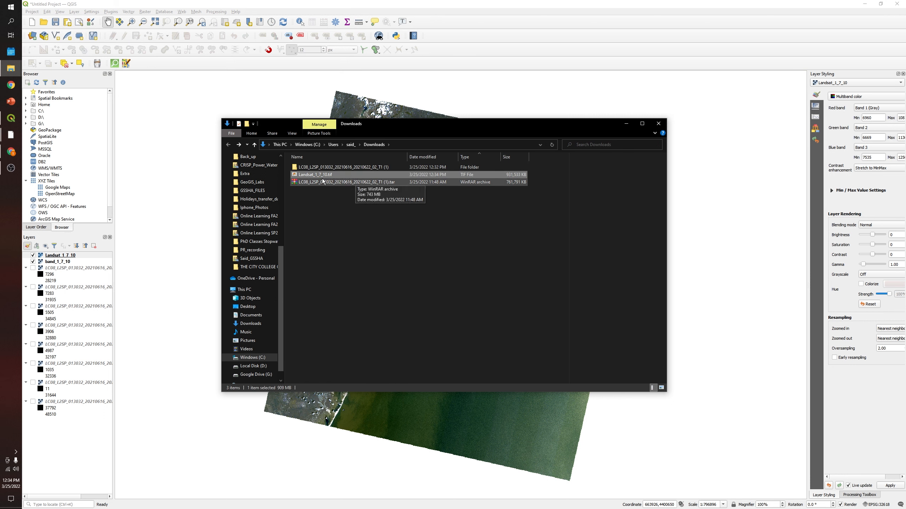